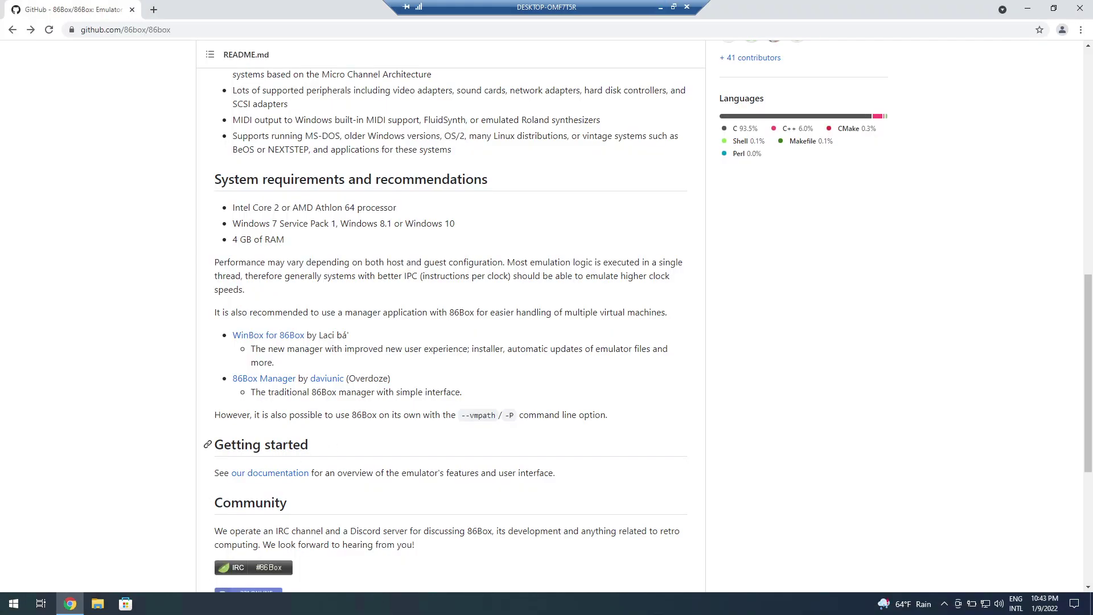
Open the WinBox for 86Box project from the recommended manager applications in the 86Box README.
scroll(194, 319, up, 7)
scroll(189, 312, up, 3)
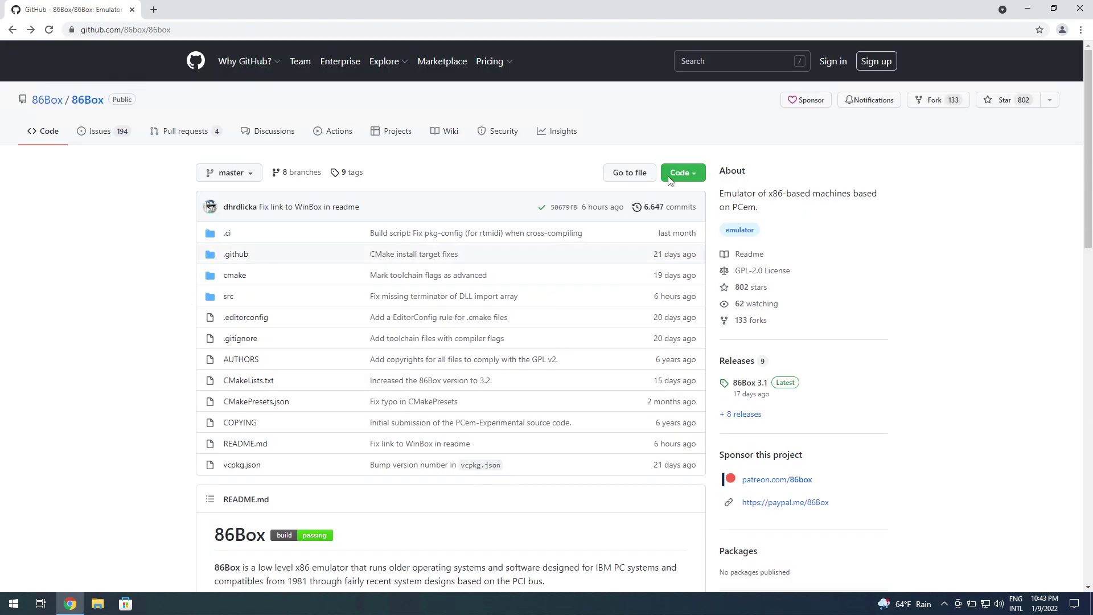
key(ctrl+l)
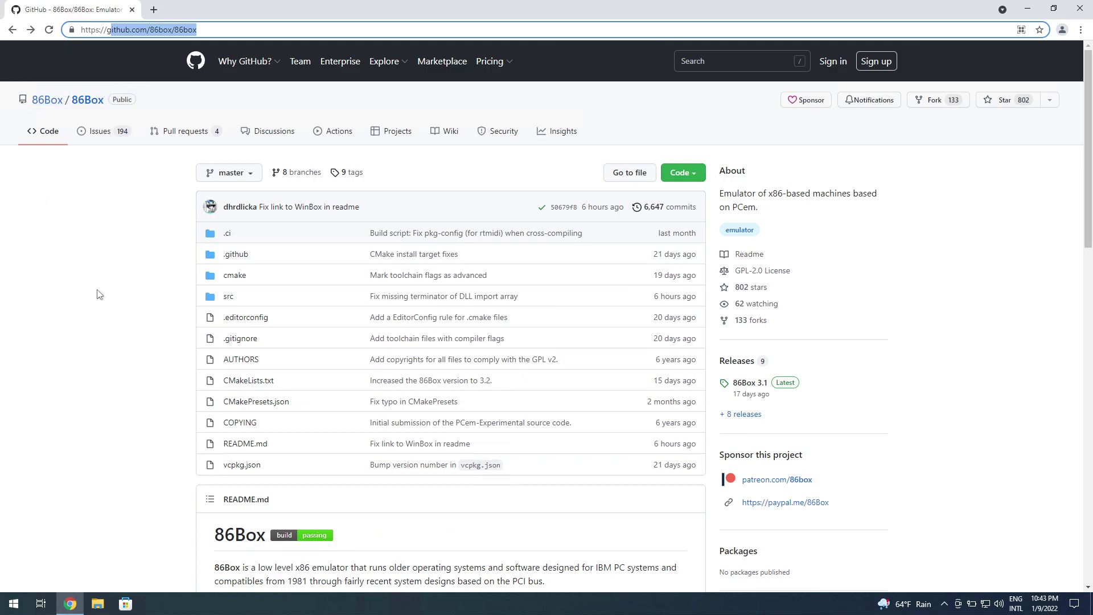
click(104, 304)
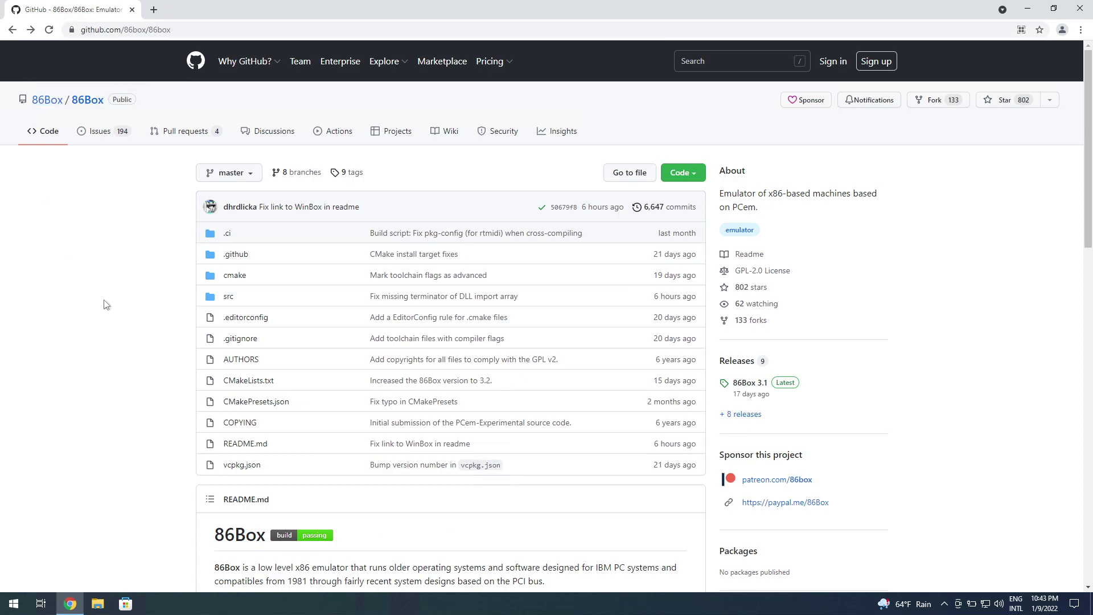
scroll(204, 299, down, 14)
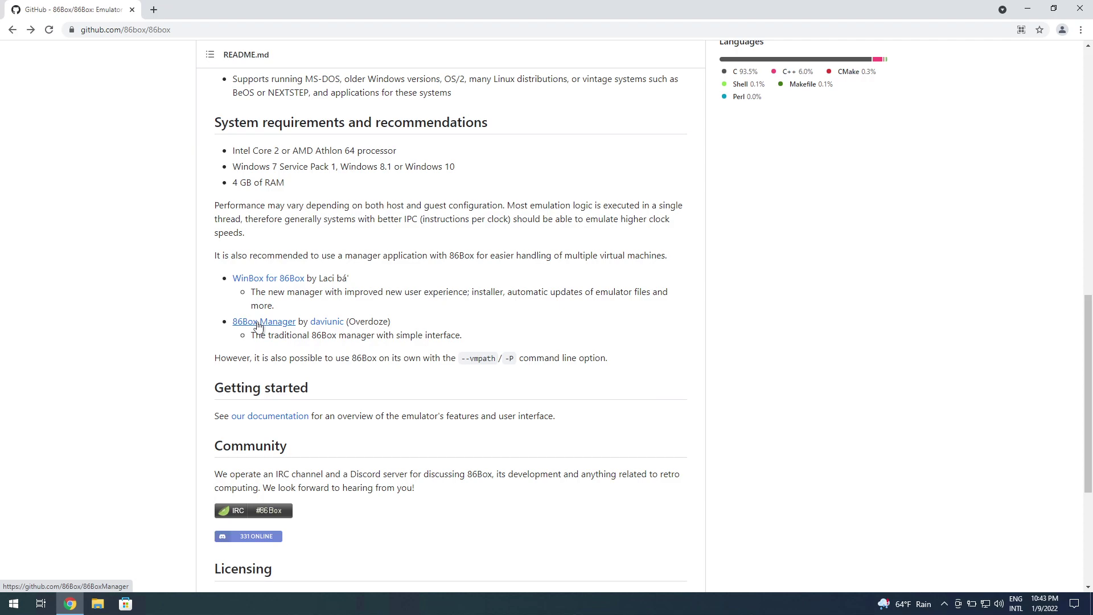
click(263, 279)
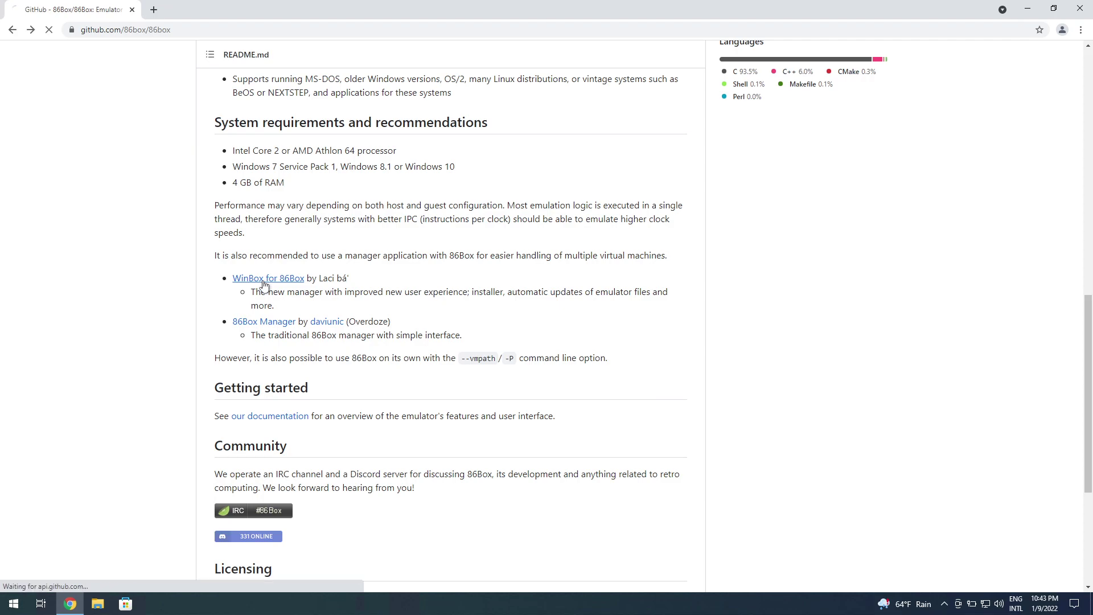
Examine the WinBox-for-86Box README, including its interface screenshot, feature list and supported display languages.
scroll(204, 283, down, 5)
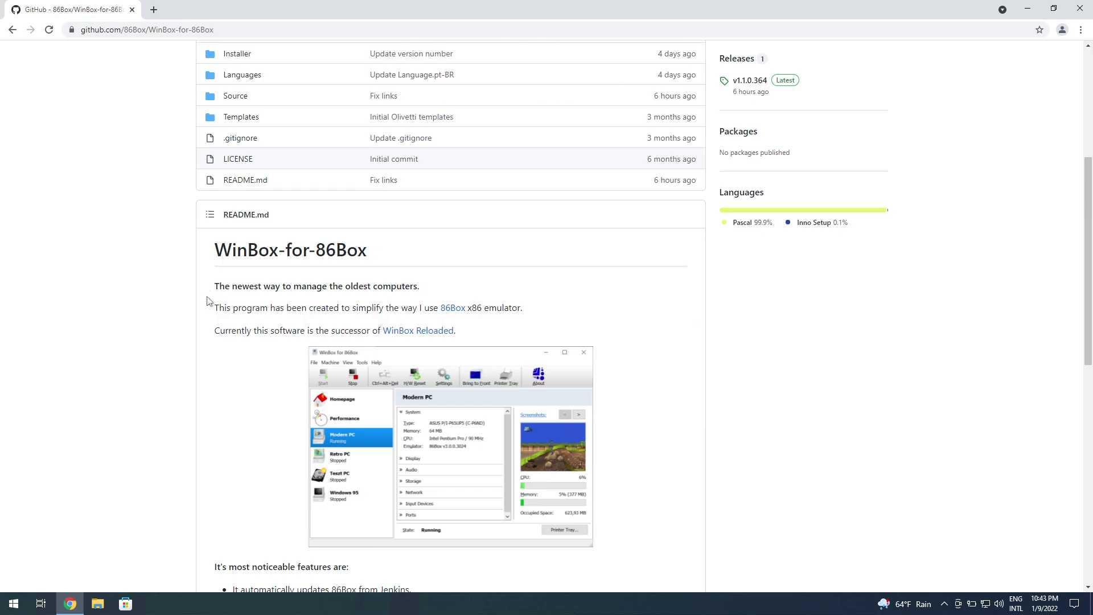
scroll(215, 287, down, 2)
scroll(217, 285, up, 6)
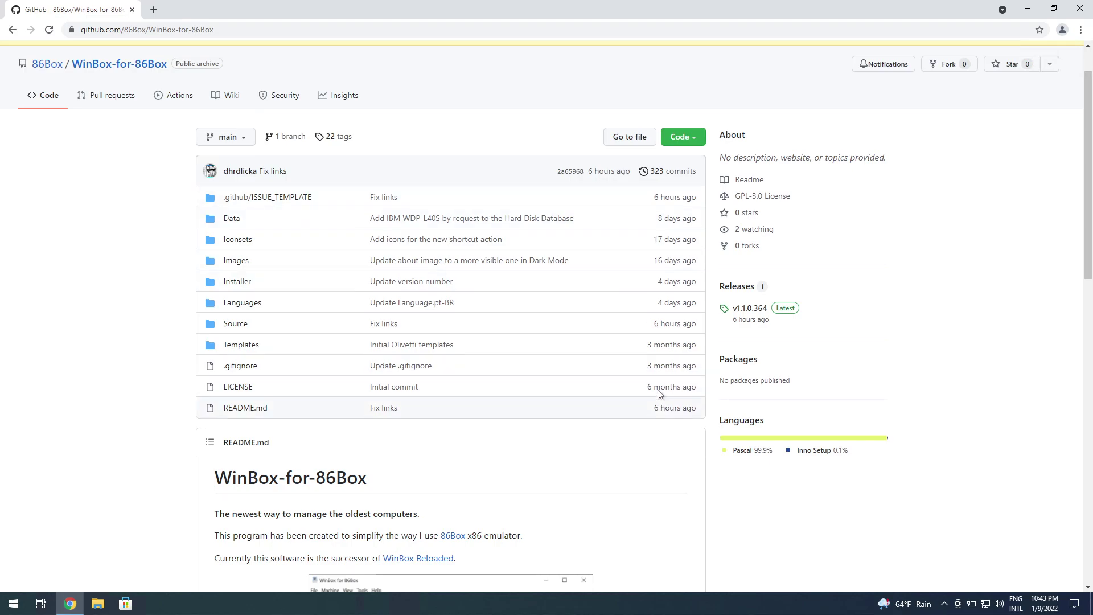
scroll(663, 393, down, 5)
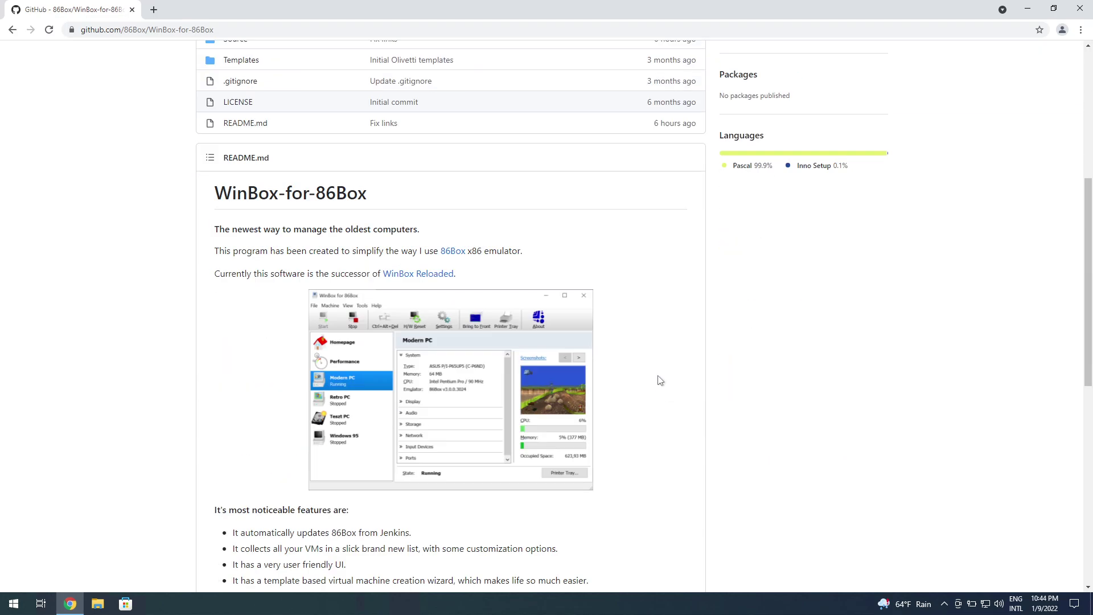
scroll(648, 356, down, 3)
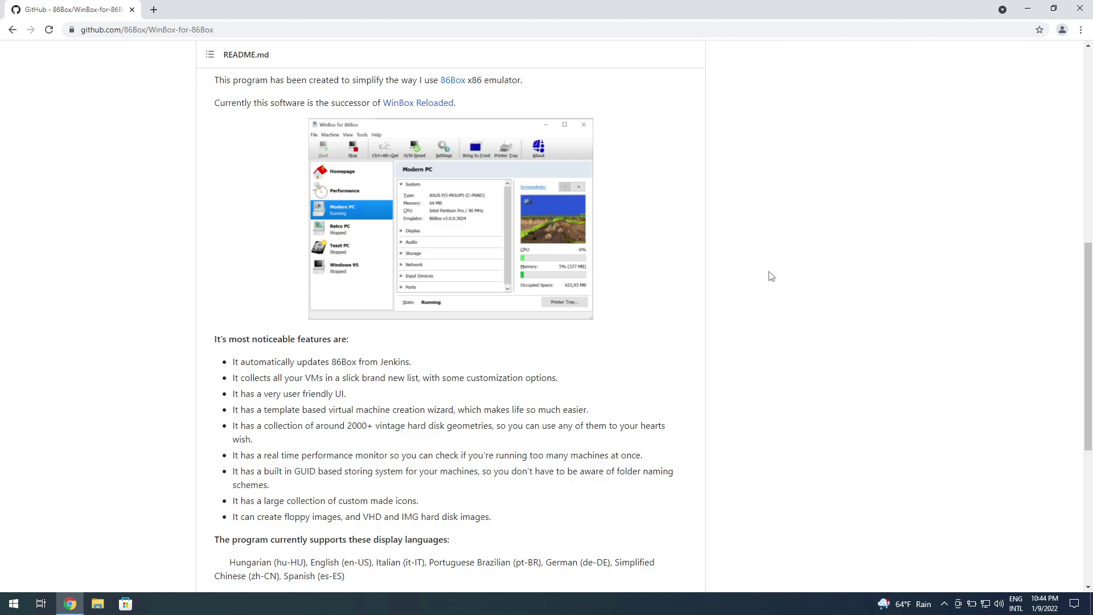
scroll(768, 271, down, 2)
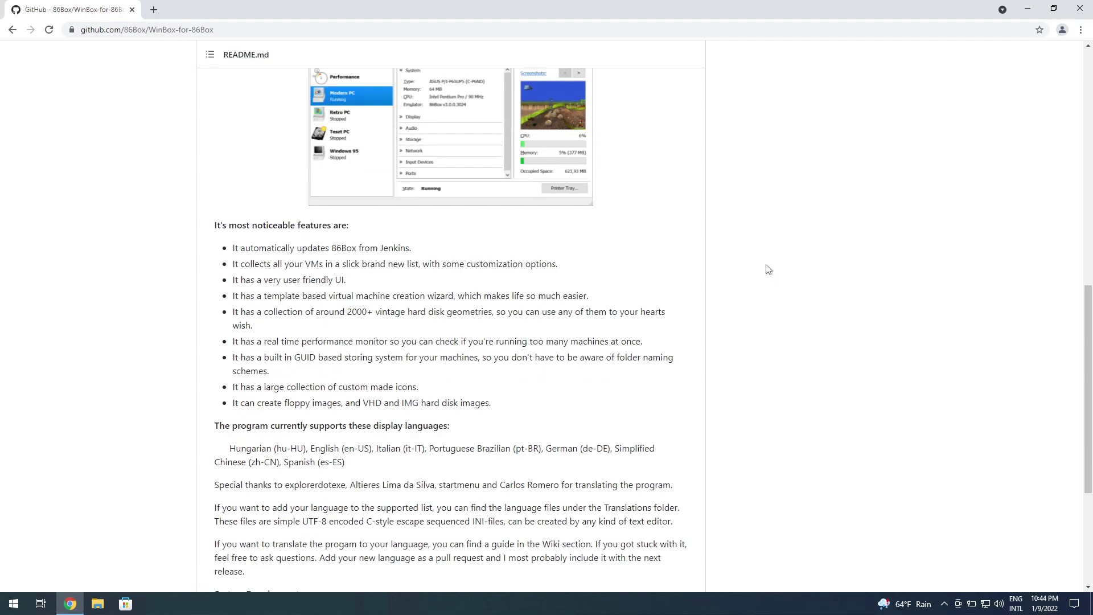
scroll(706, 254, up, 3)
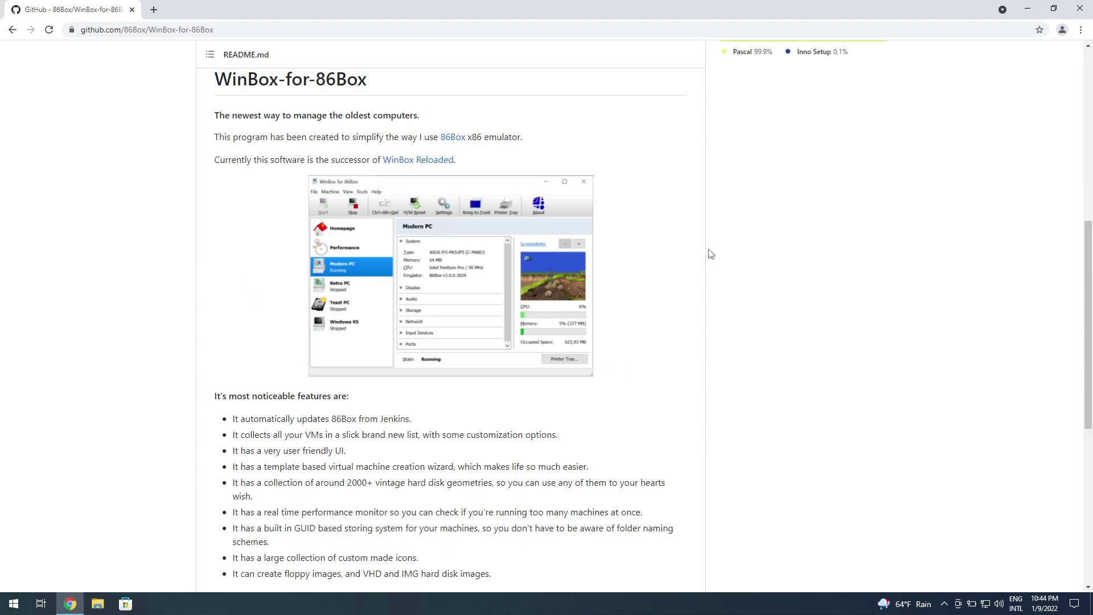
scroll(711, 254, down, 8)
scroll(686, 249, up, 2)
scroll(686, 249, up, 10)
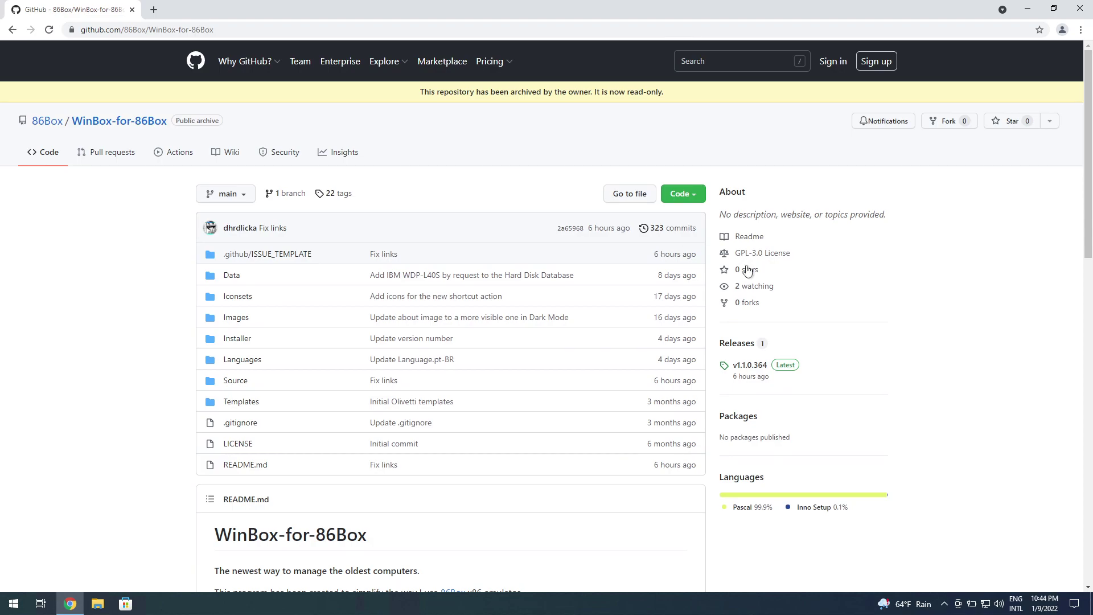
Download WinBox-for-86Box-1.1.0.364.exe from the v1.1.0.364 release and open the downloaded installer.
click(749, 366)
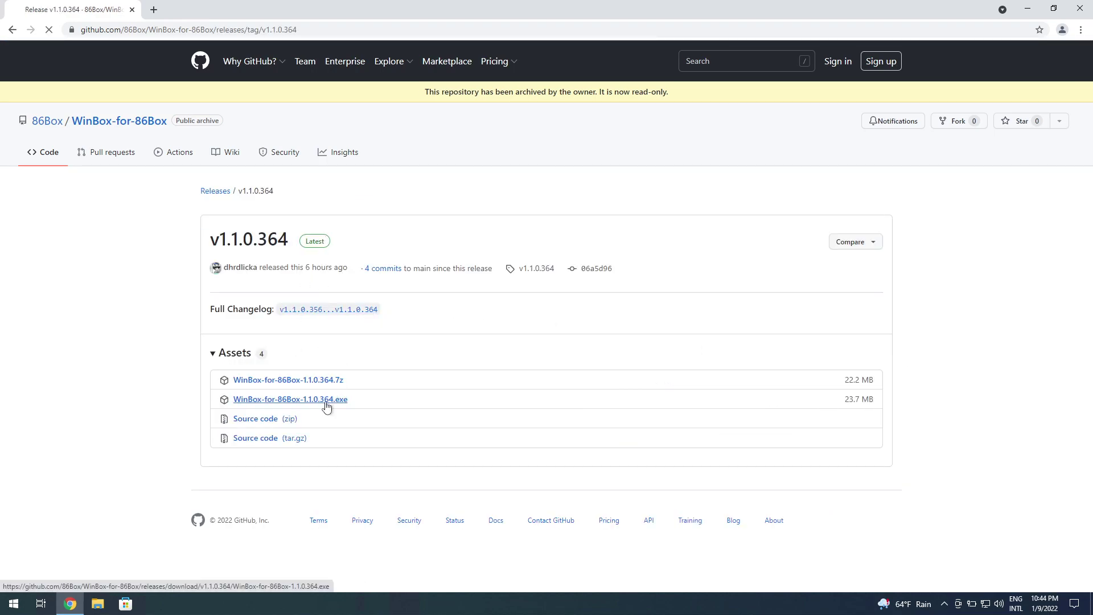
click(325, 401)
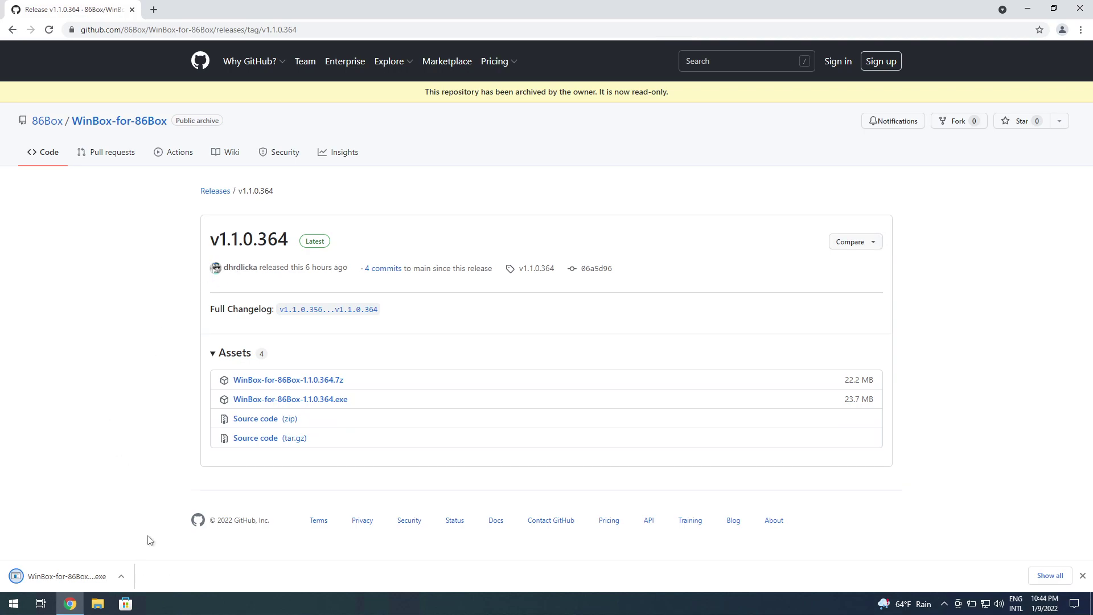
click(121, 576)
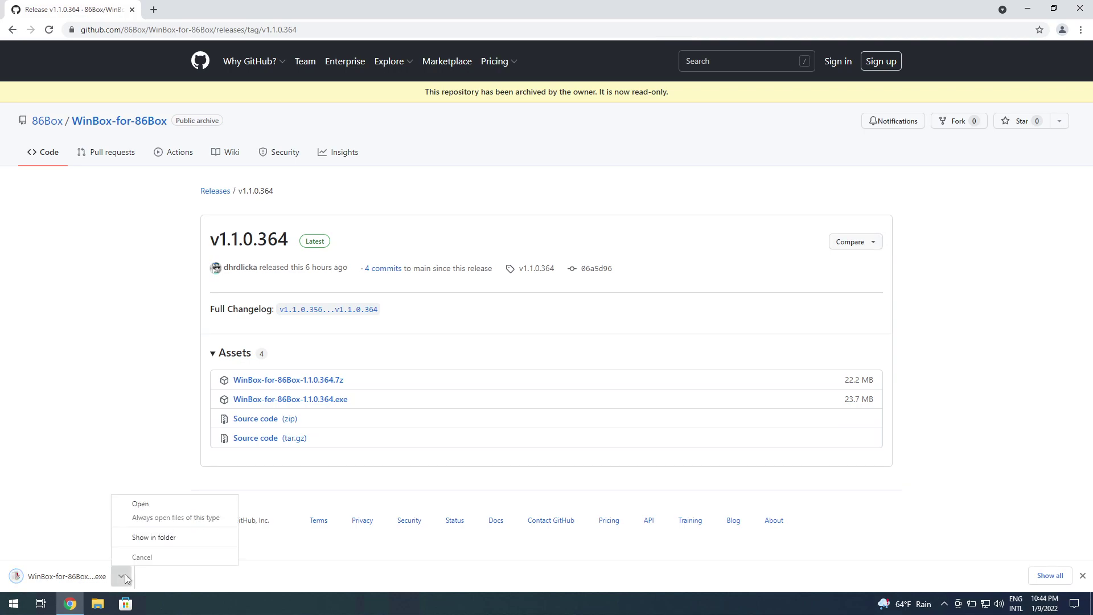
click(142, 505)
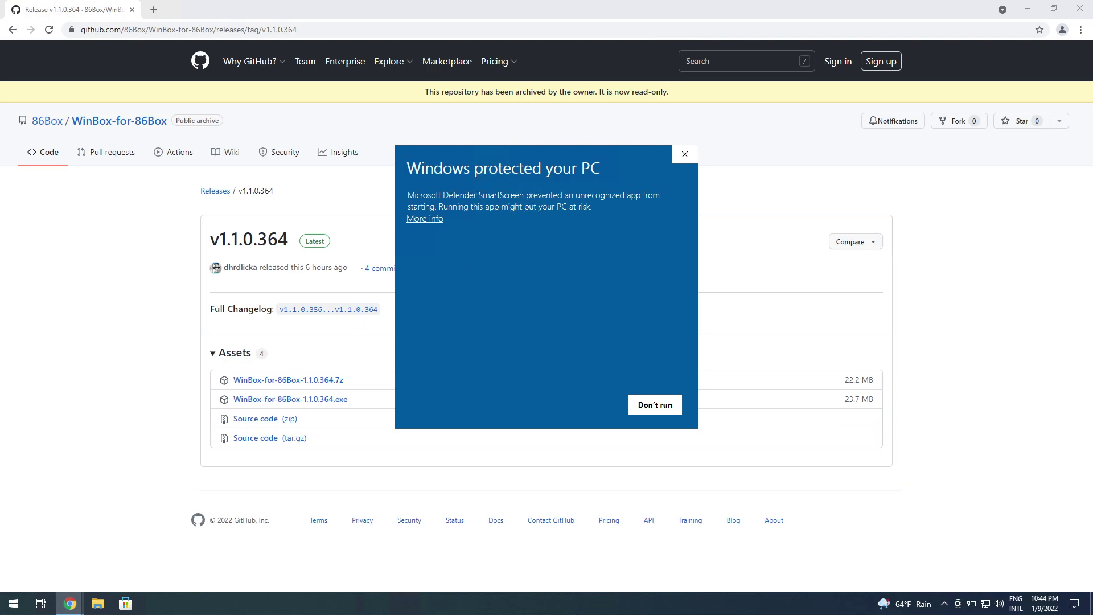
Allow the WinBox installer blocked by Microsoft Defender SmartScreen to run anyway.
click(428, 221)
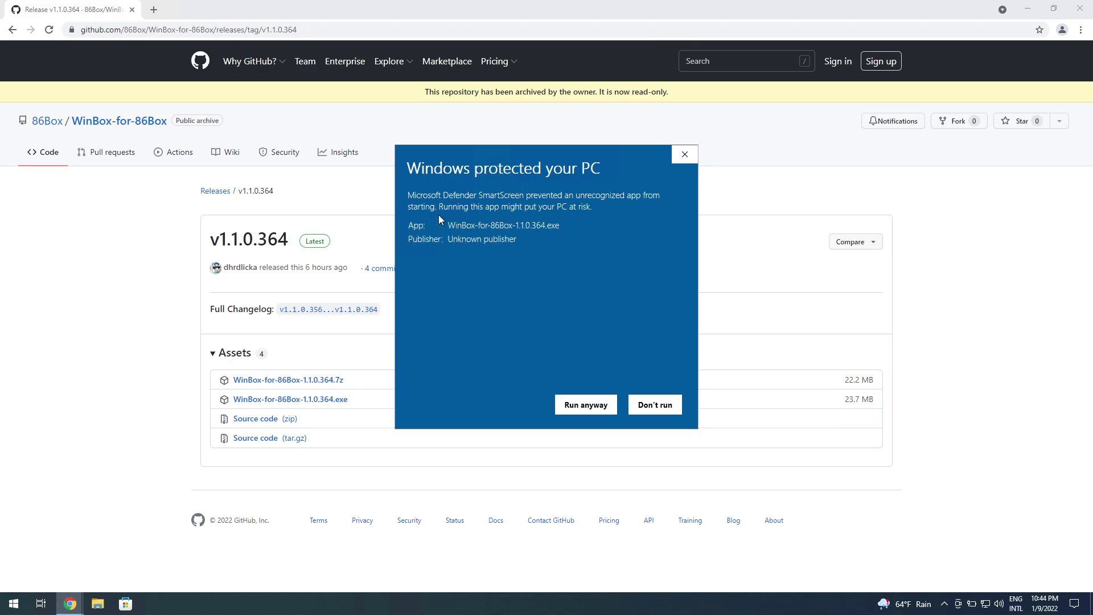
click(11, 29)
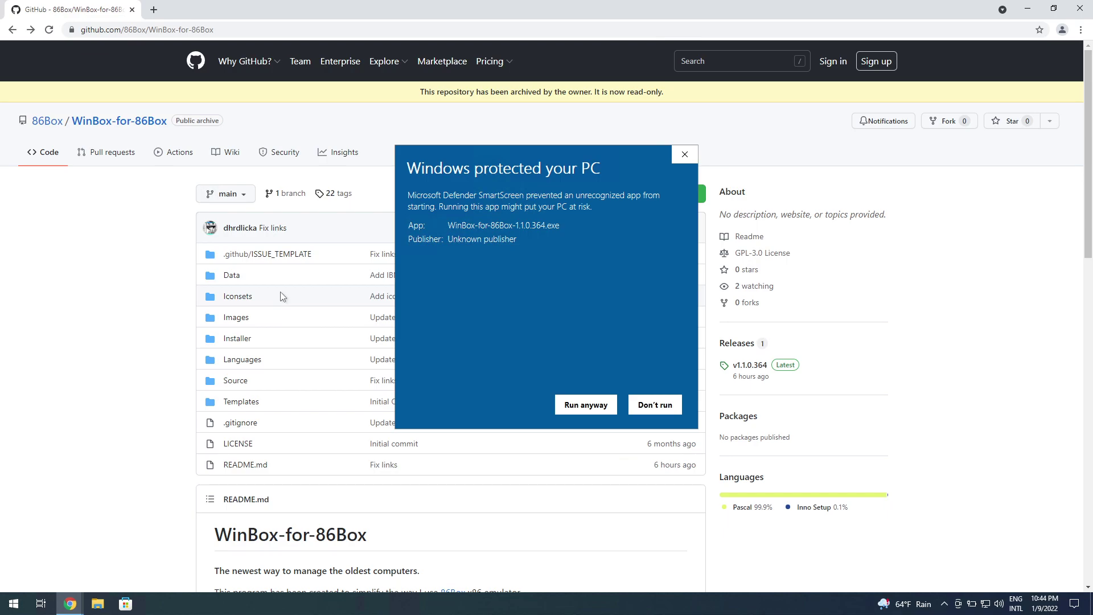
scroll(281, 296, down, 4)
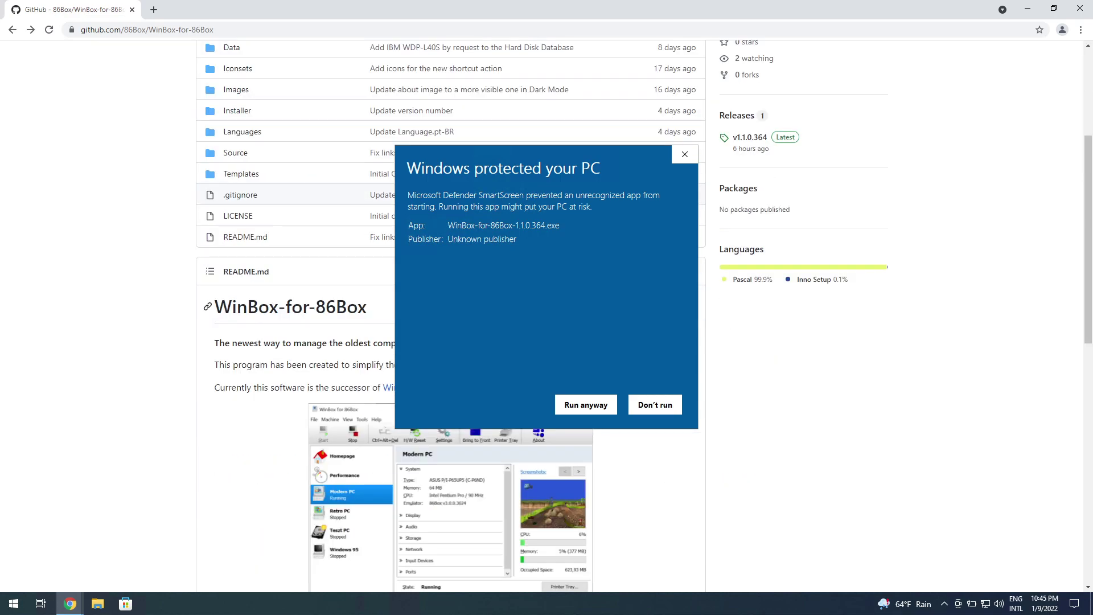
click(581, 405)
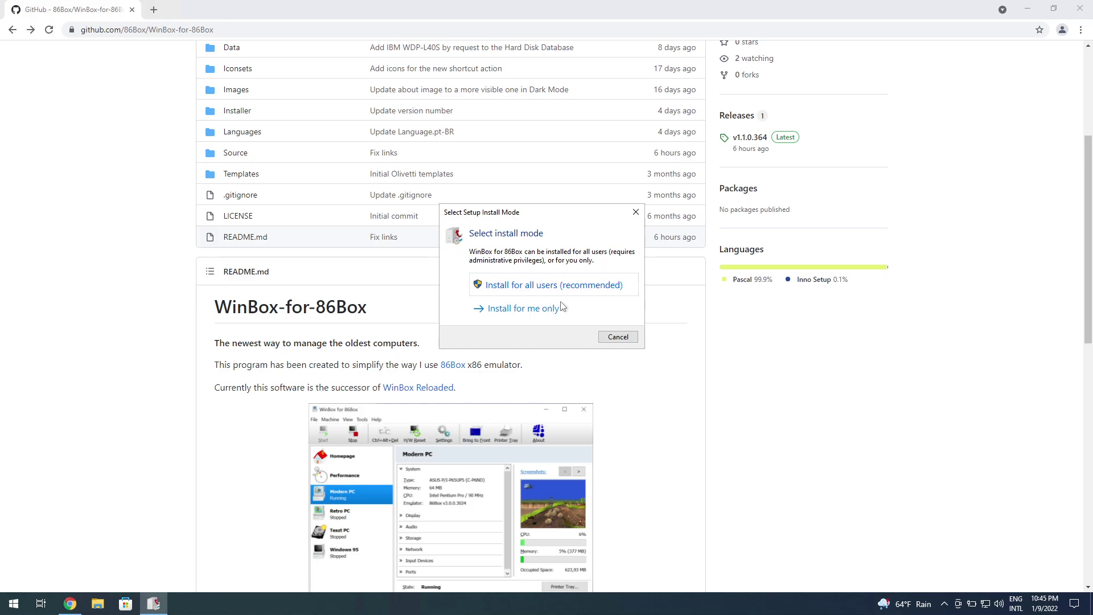
Choose to install WinBox for the current user only, with English as the setup language.
click(523, 308)
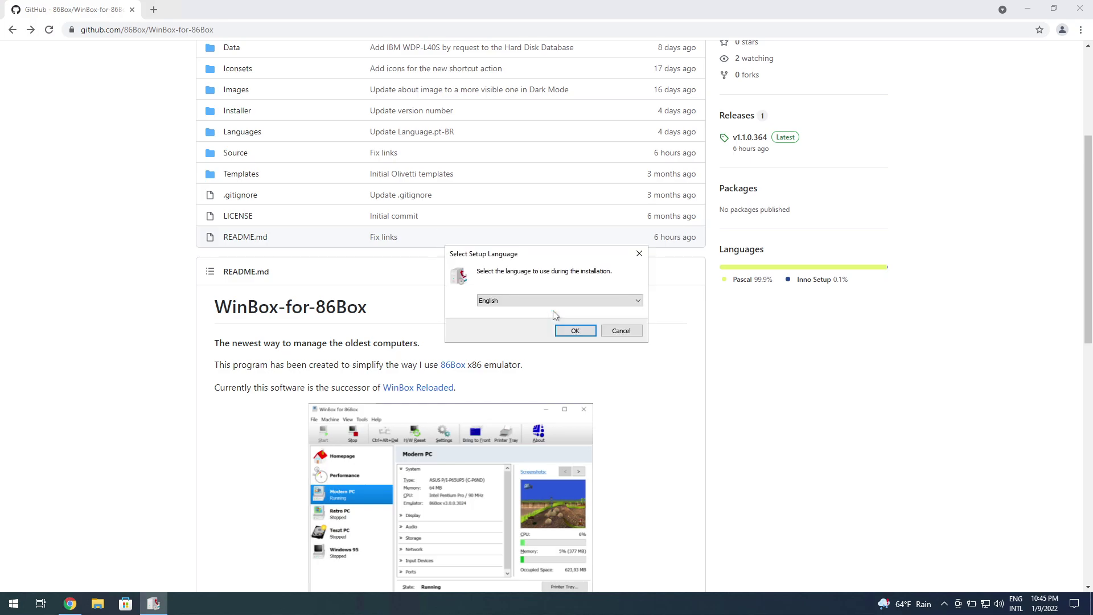
click(534, 300)
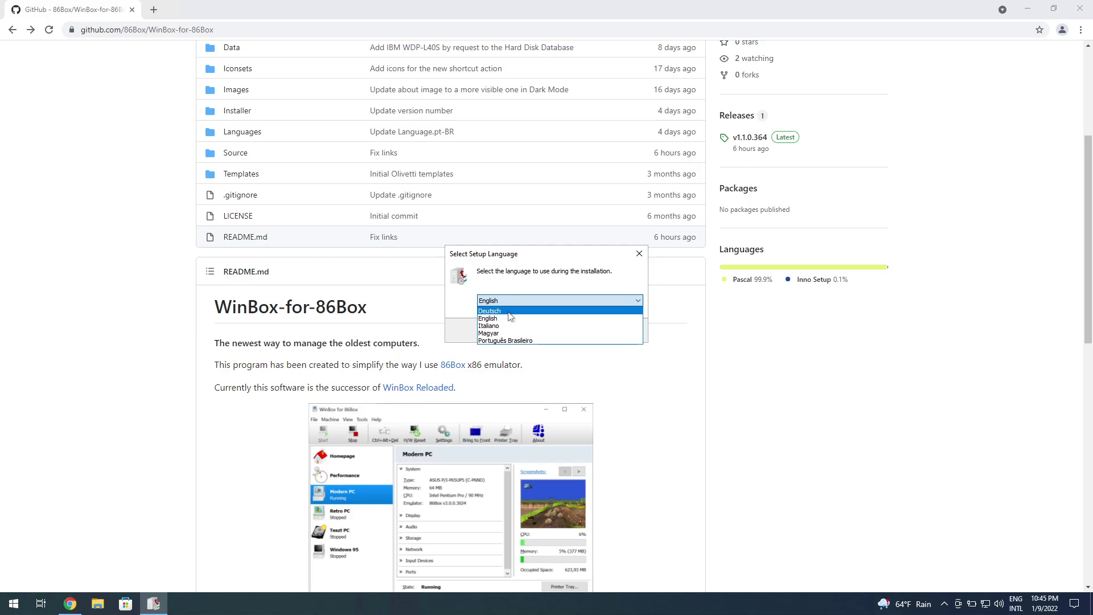
click(538, 300)
click(571, 330)
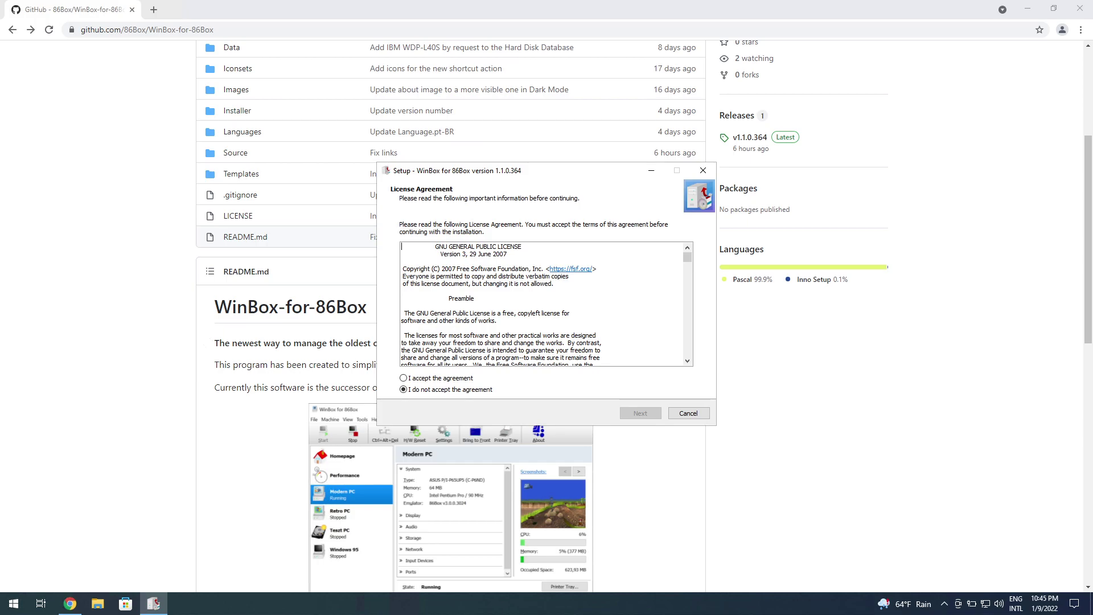
Accept the license agreement and keep the default destination folder for WinBox for 86Box.
drag(455, 165, 456, 186)
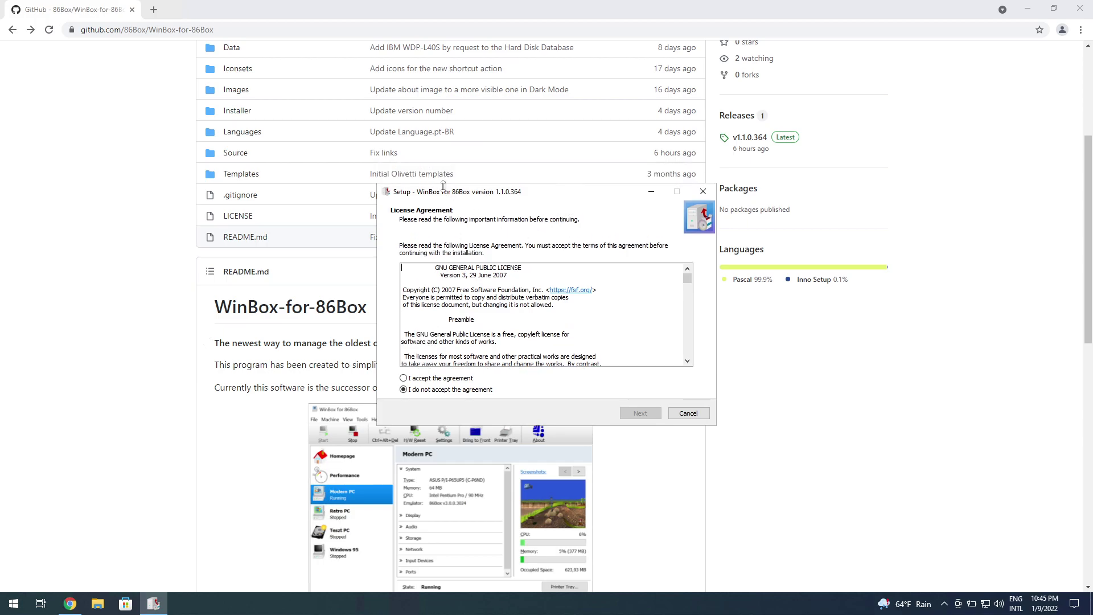
click(404, 378)
click(658, 414)
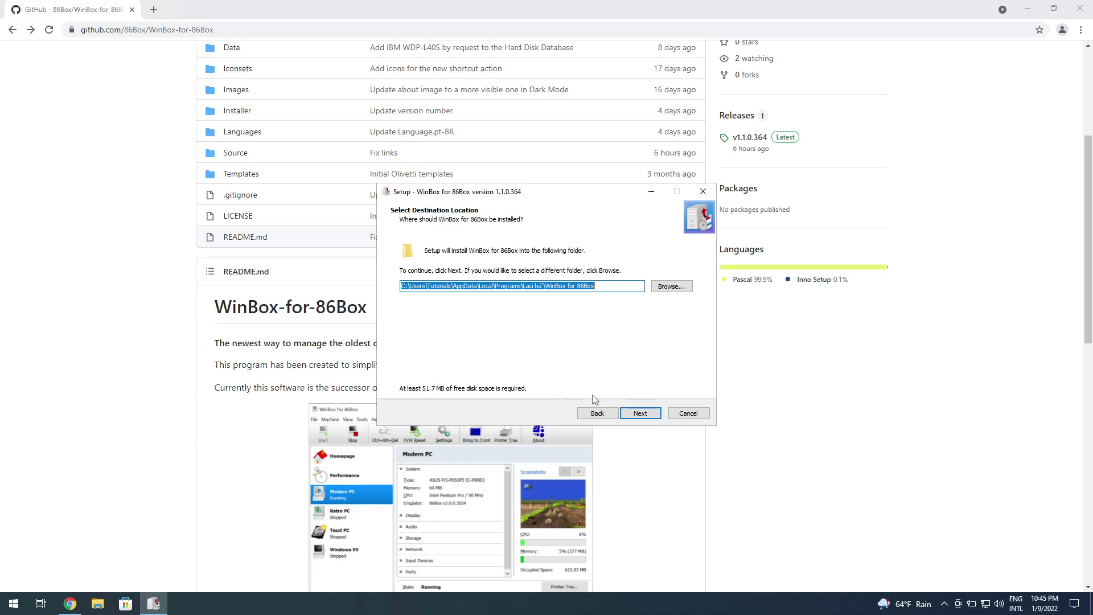
click(629, 414)
Enable the desktop shortcut and install WinBox for 86Box.
click(429, 283)
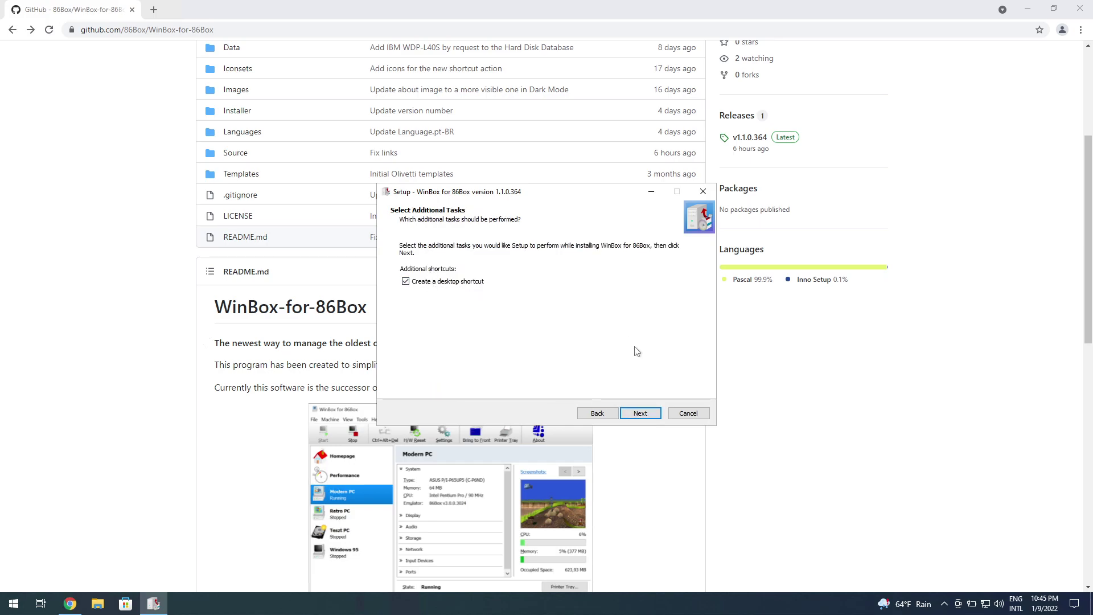
click(645, 414)
click(645, 413)
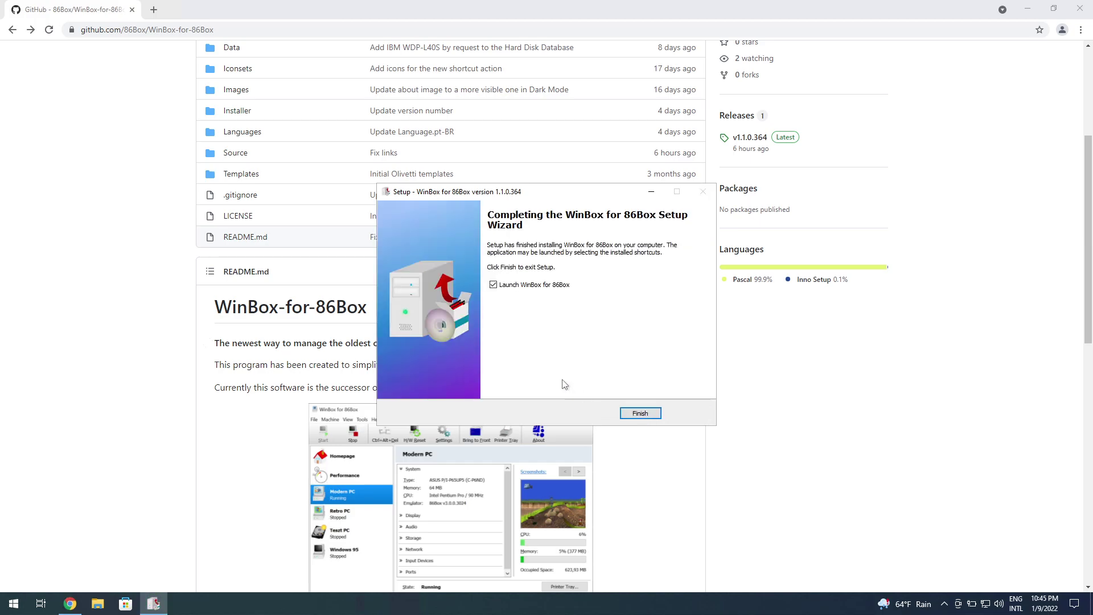
Finish the setup with WinBox launching, and agree to download and install the latest 86Box version.
click(641, 414)
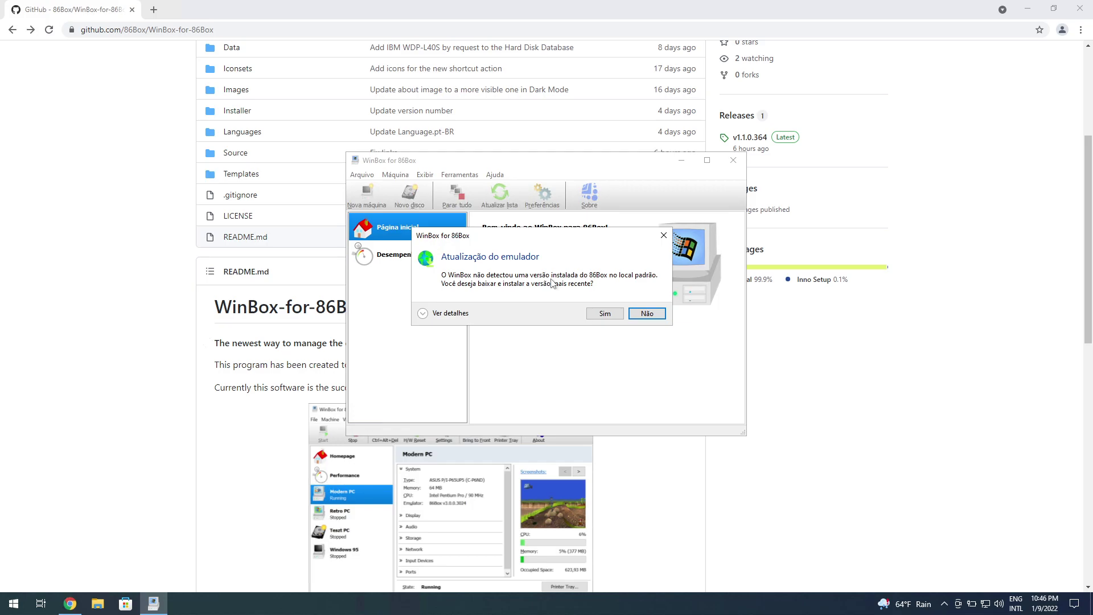
click(598, 315)
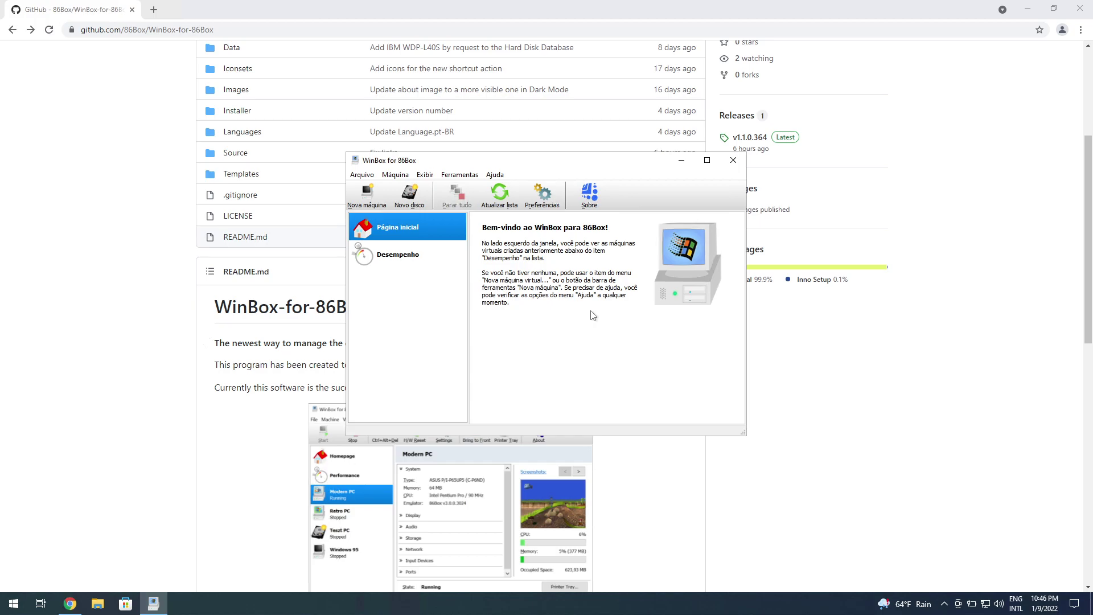
Set the WinBox program language to Inglês (Estados Unidos) in the preferences.
click(542, 204)
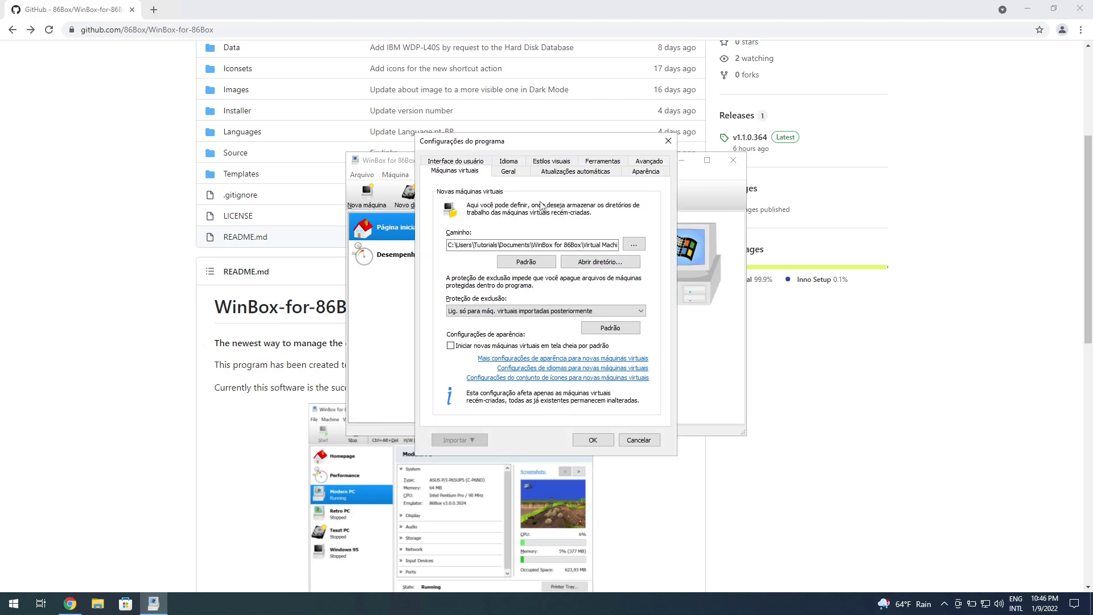
click(502, 164)
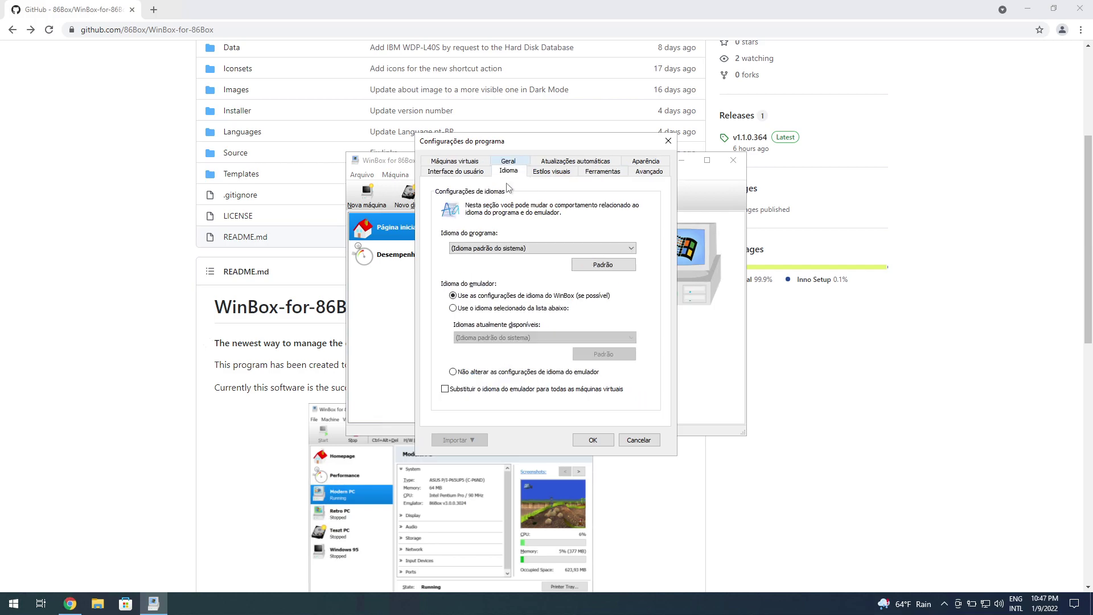
click(508, 247)
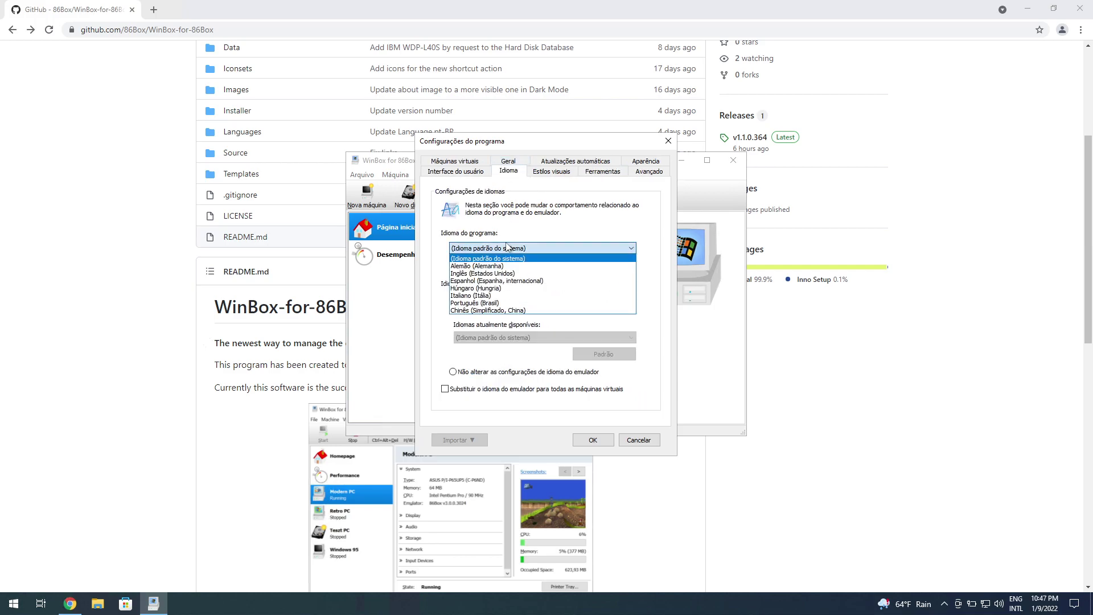
click(515, 274)
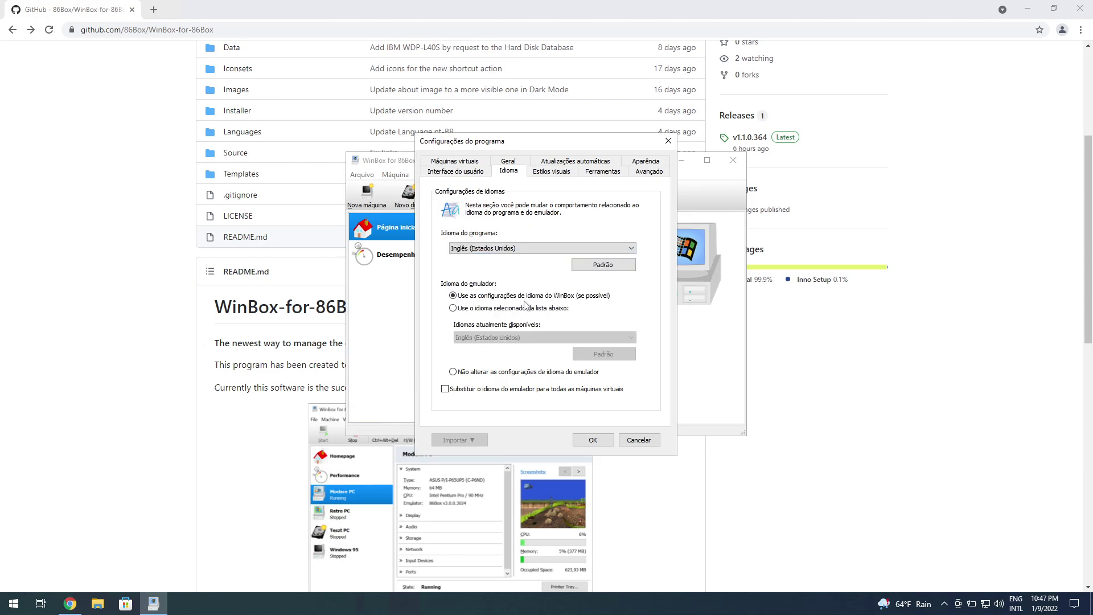
click(578, 440)
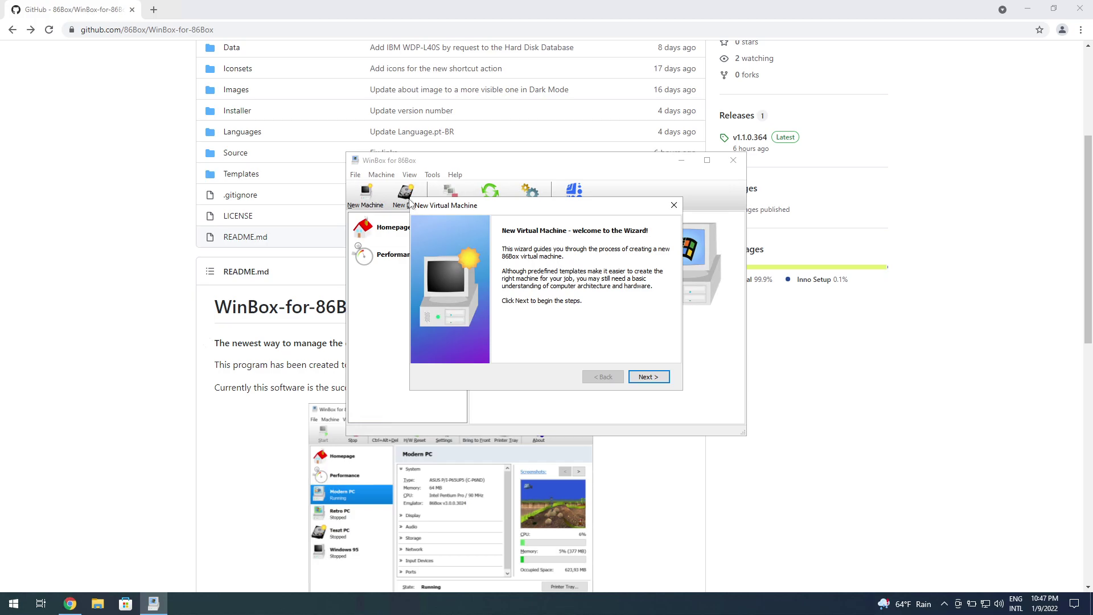
drag(456, 206, 565, 229)
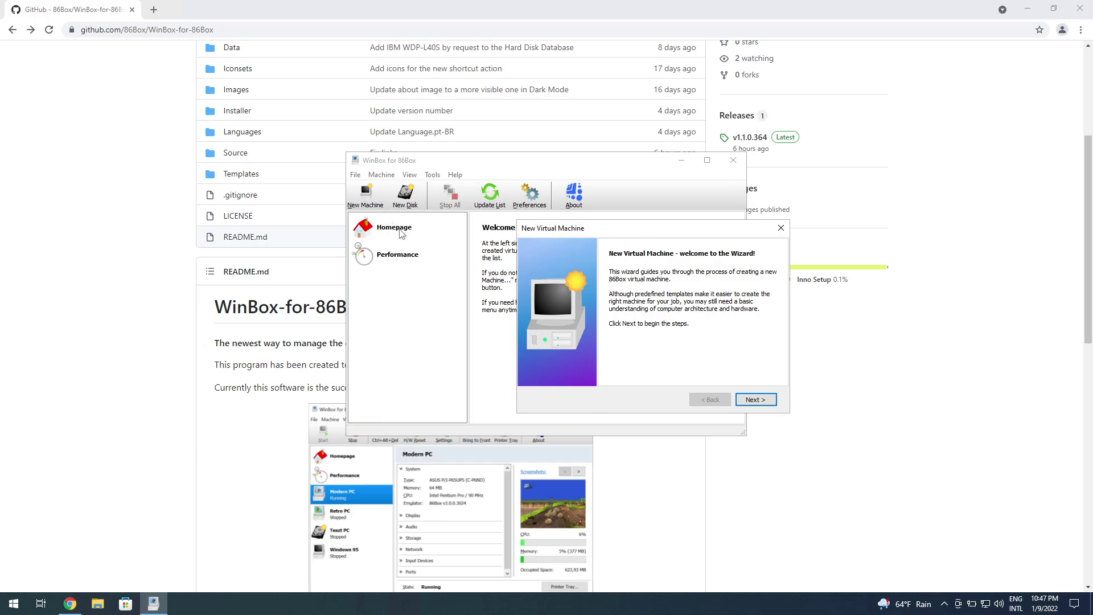
click(405, 248)
drag(593, 232, 710, 268)
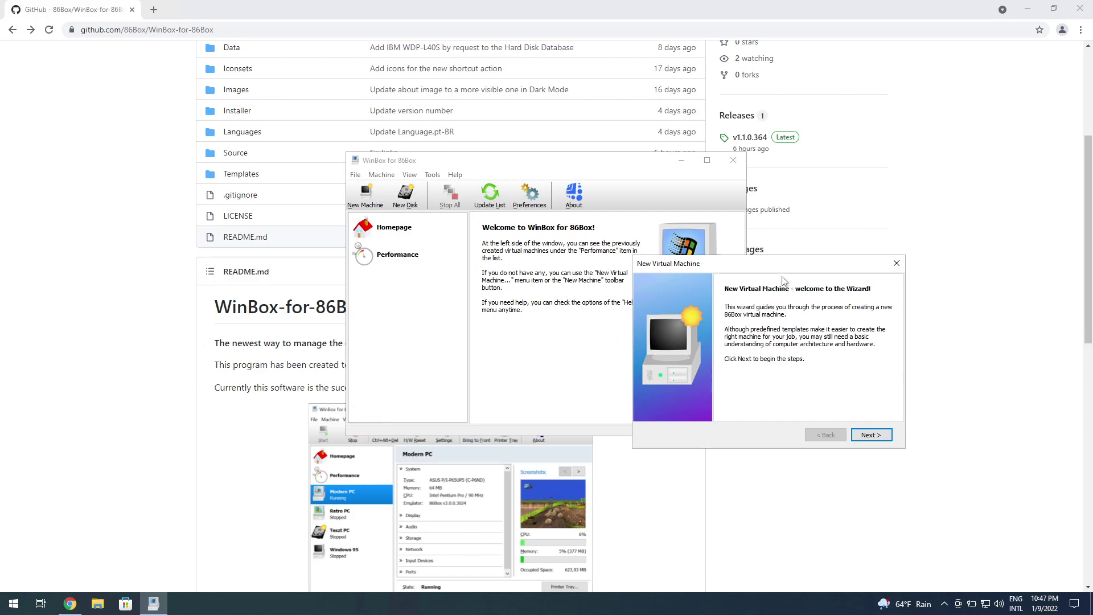
drag(745, 263, 653, 275)
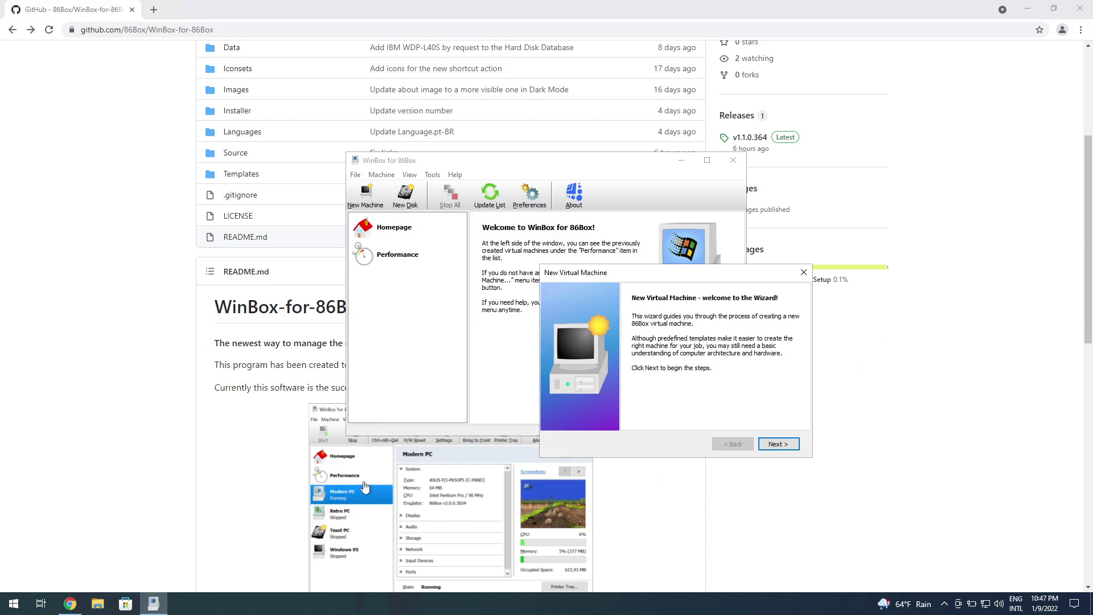
scroll(332, 348, down, 1)
drag(617, 280, 607, 280)
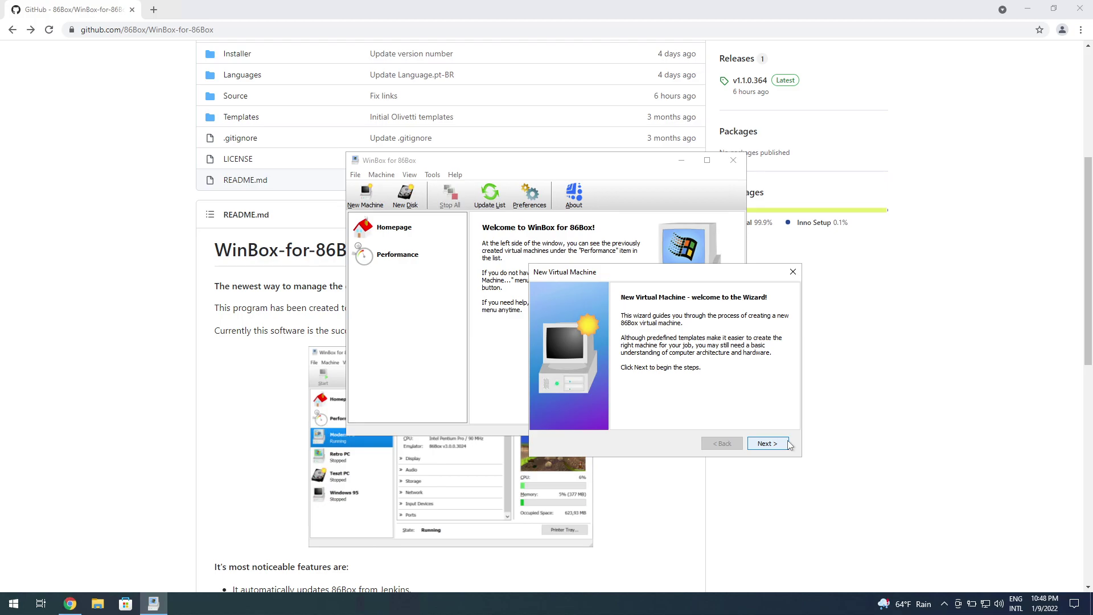
Begin the new virtual machine, name it Test and keep the default working directory.
click(788, 444)
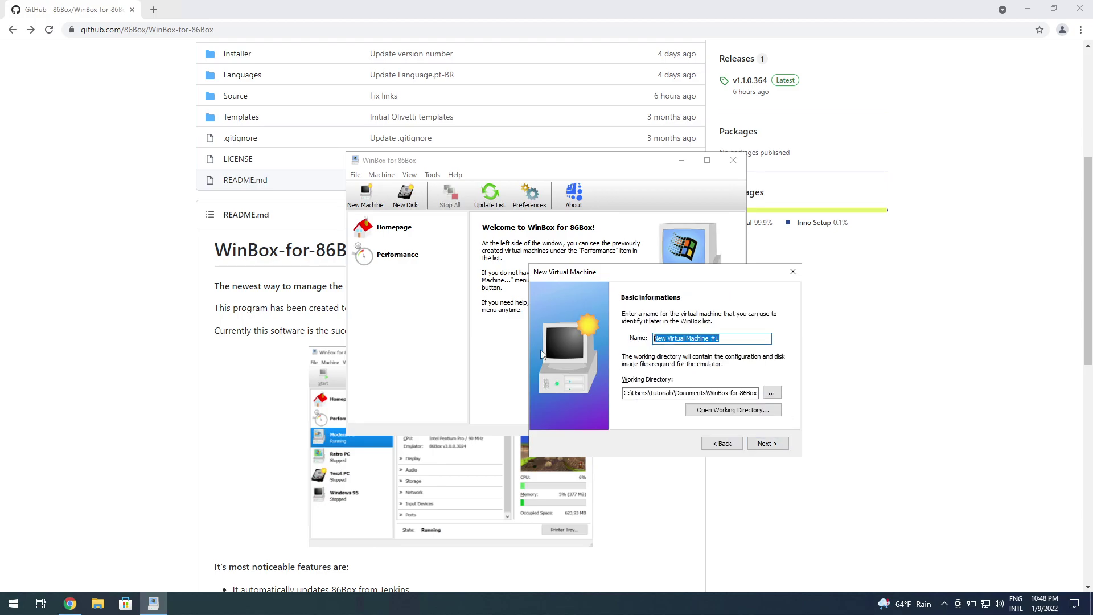
text(Test)
click(778, 398)
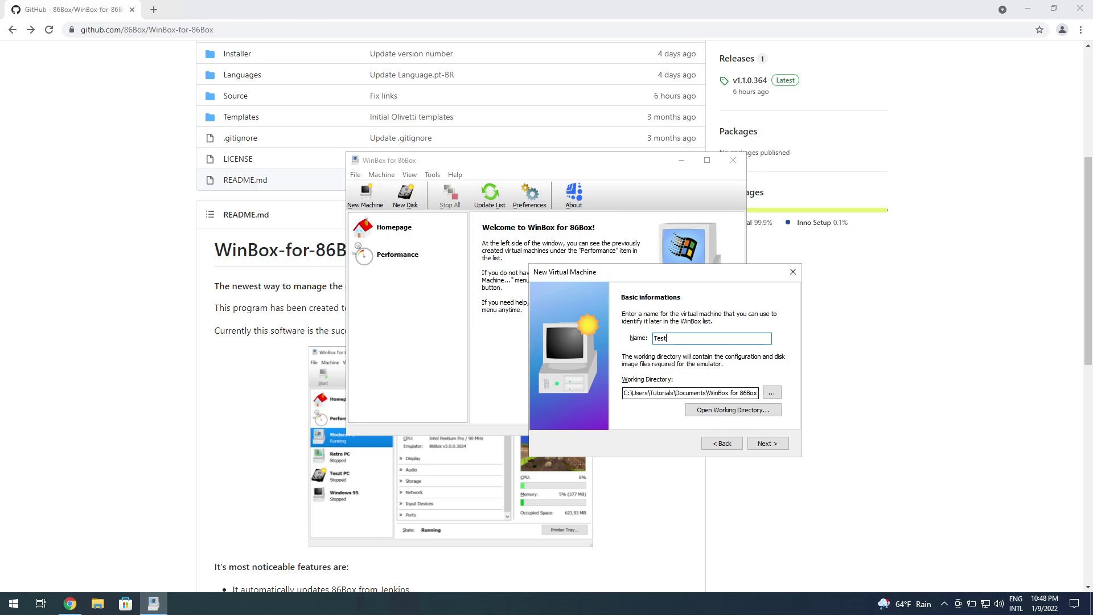
click(762, 447)
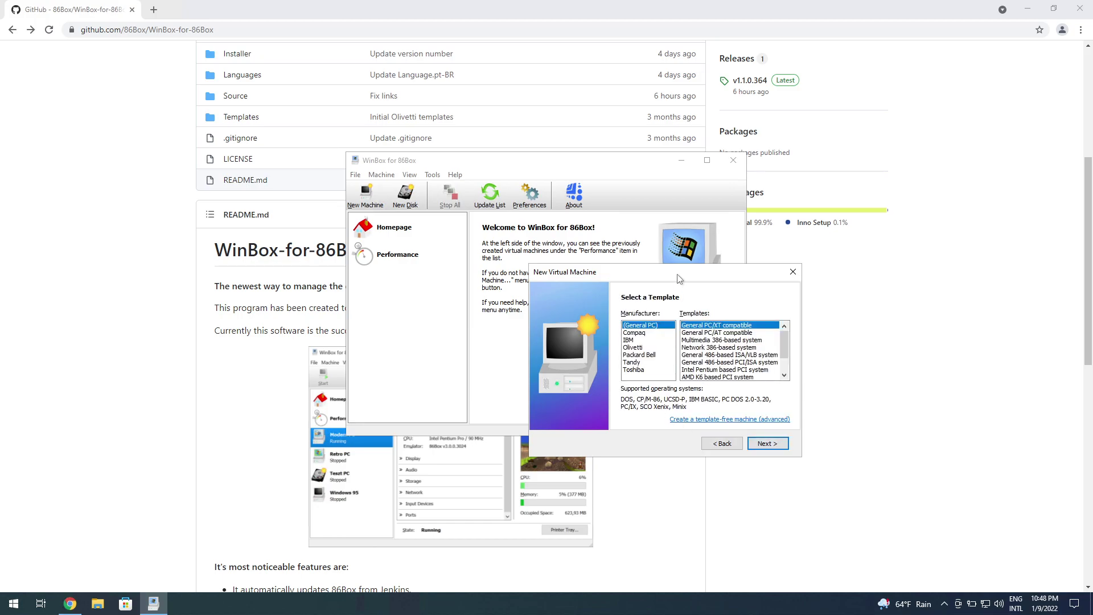
Look through the machine templates offered for the manufacturers Compaq, Olivetti, Packard Bell and Toshiba.
drag(679, 278, 719, 278)
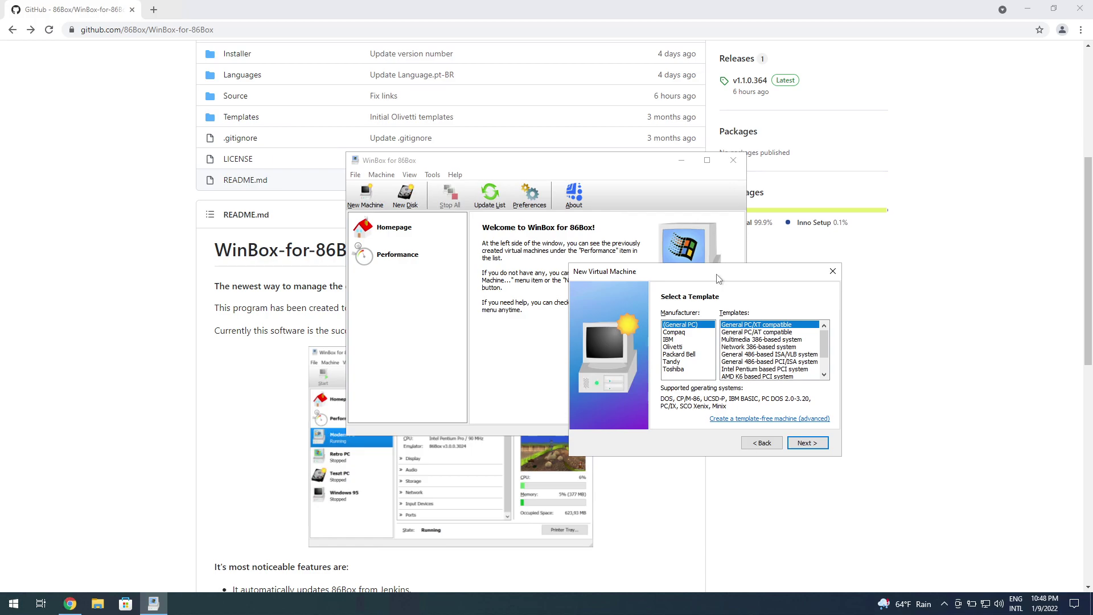
click(674, 332)
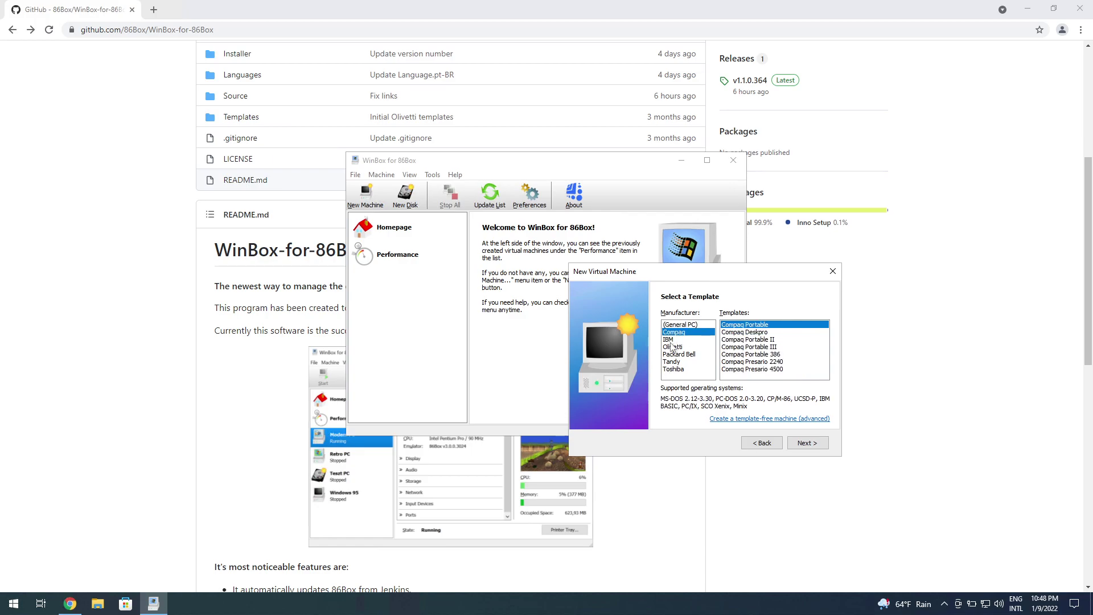
click(671, 346)
click(680, 356)
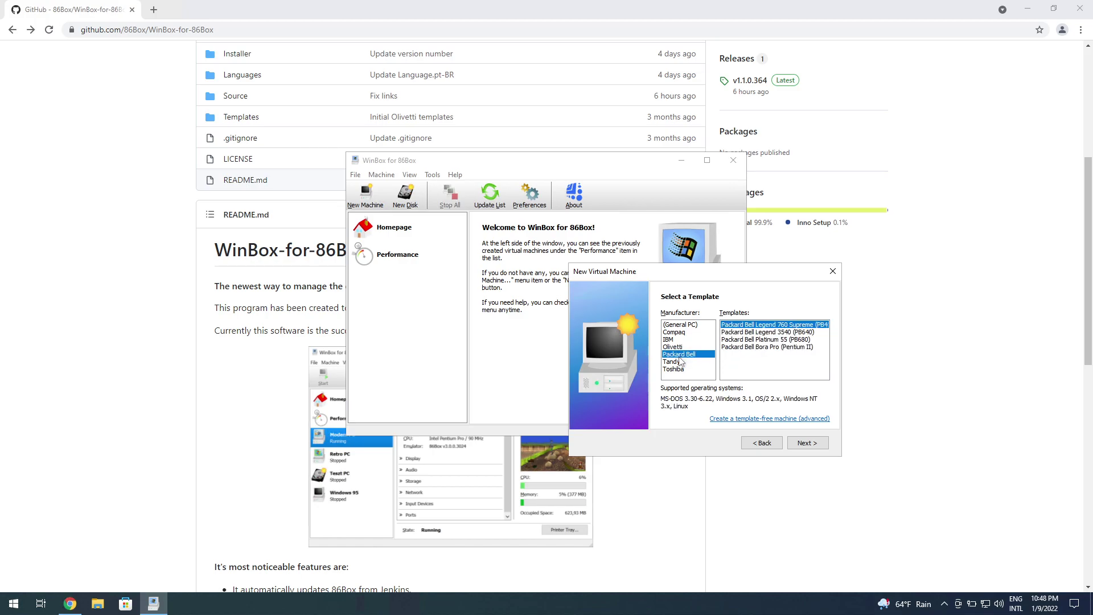
click(696, 367)
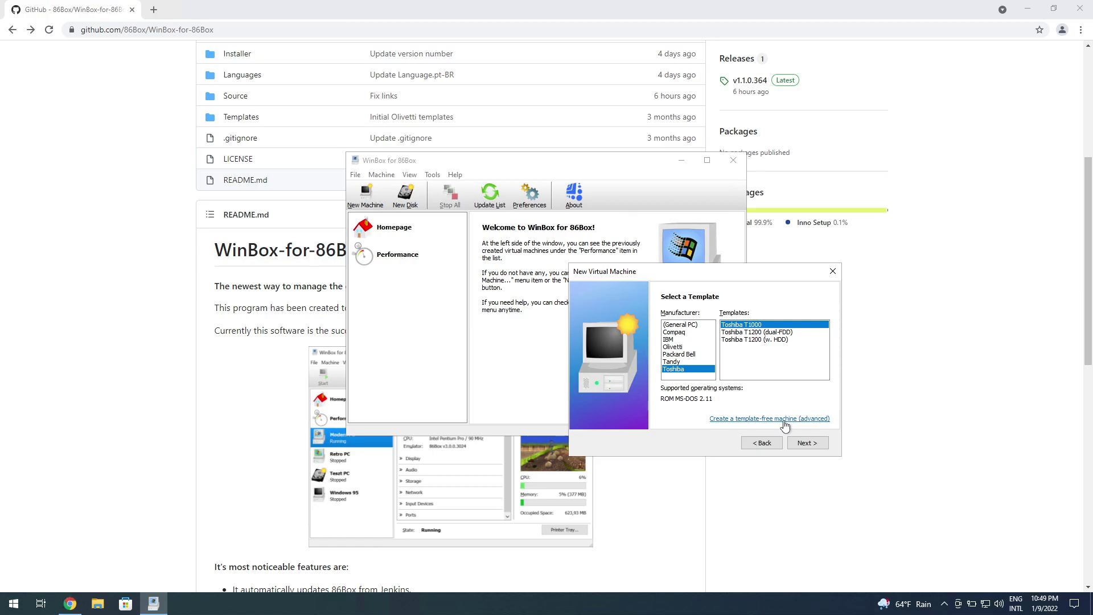
Choose the manufacturer IBM and its IBM PS/ValuePoint P60 template.
click(685, 347)
click(666, 340)
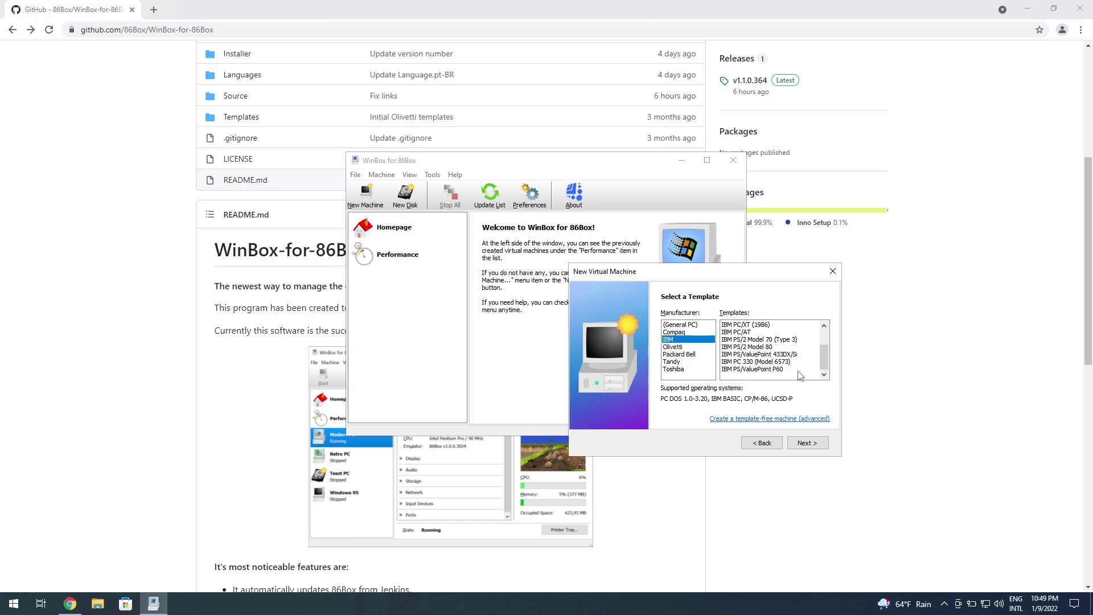
click(785, 370)
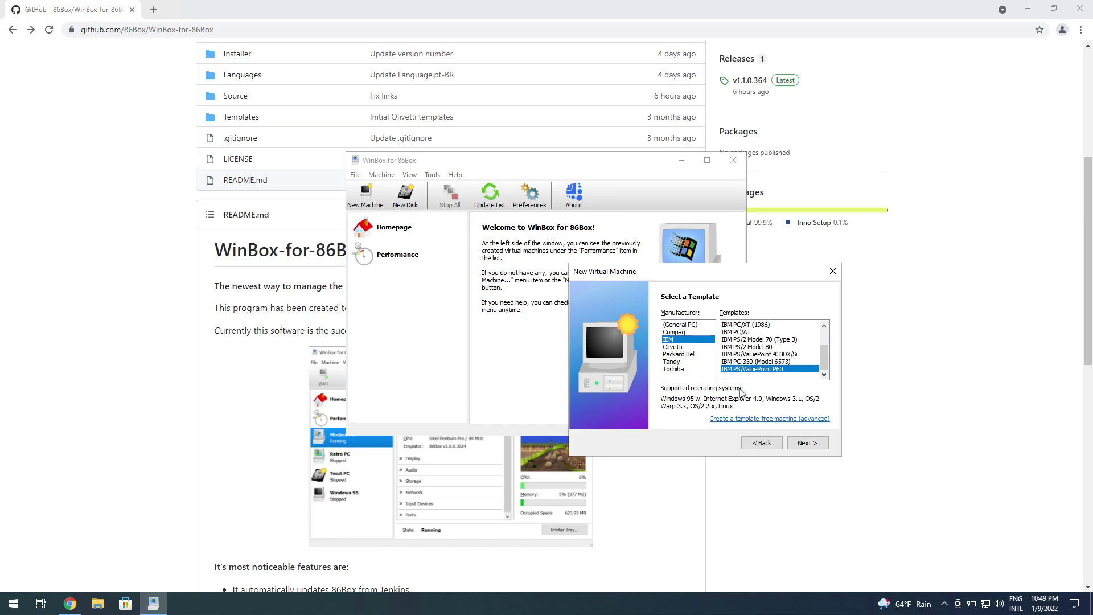
Go through the IBM templates up to IBM PC 5150 (1981) and back down, examining each one's supported operating systems.
click(758, 365)
key(Up)
key(Up)
key(Up)
key(Up)
key(Up)
key(Up)
key(Up)
key(Up)
key(Up)
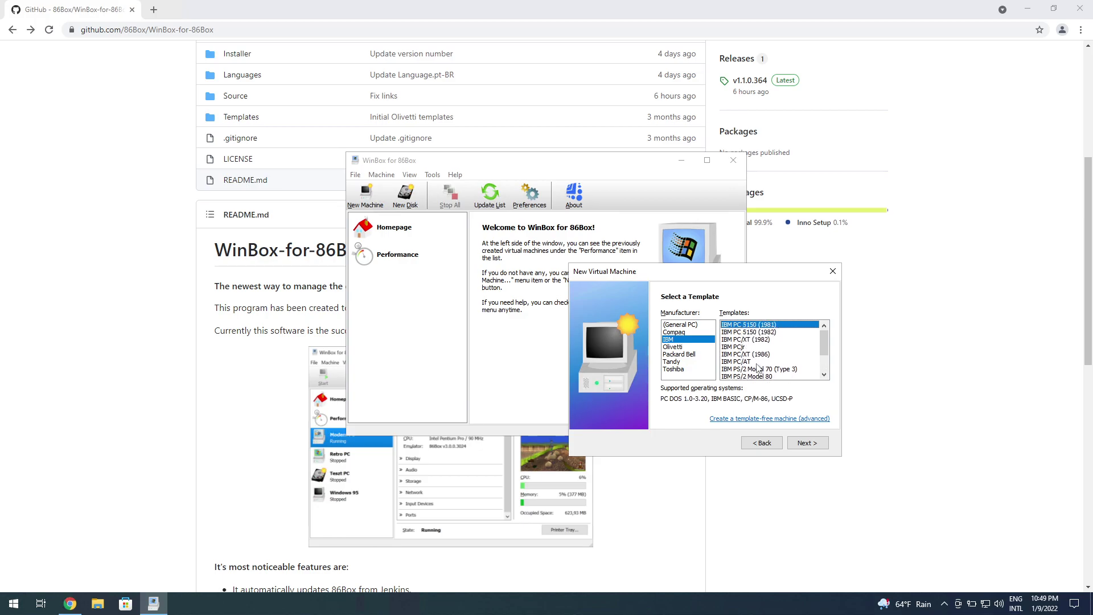
key(Down)
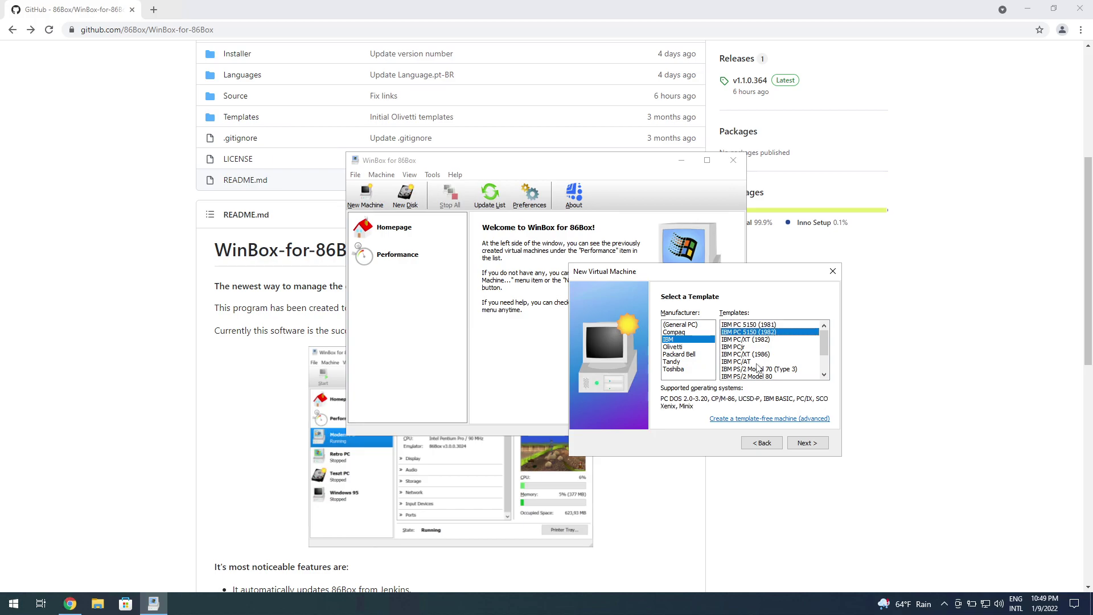
key(Down)
key(Down)
key(Down)
key(Down)
key(Down)
key(Down)
key(Down)
key(Down)
key(Down)
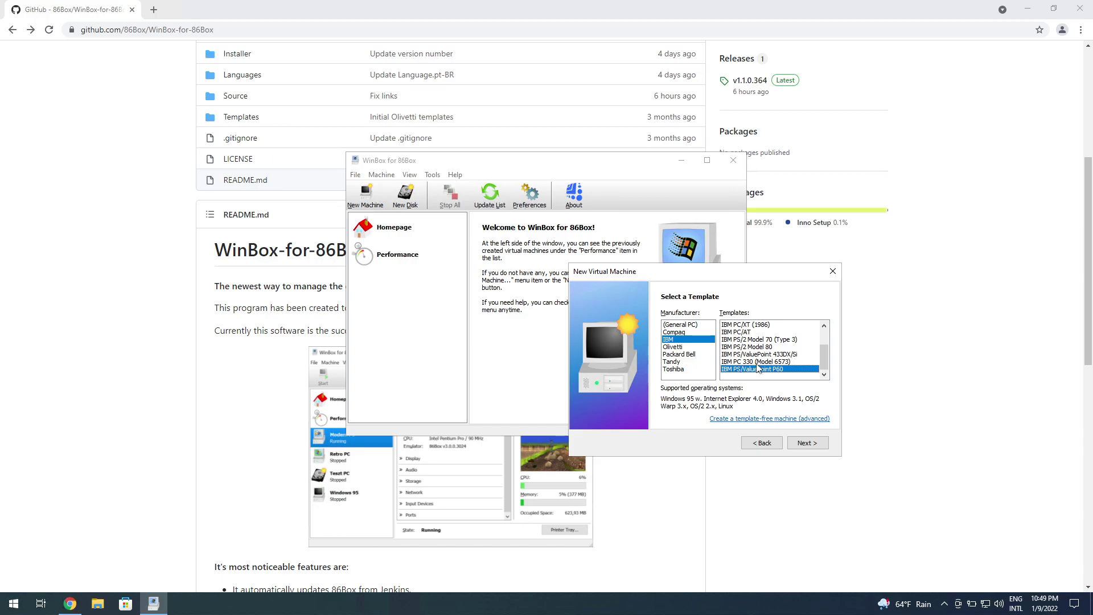
key(Up)
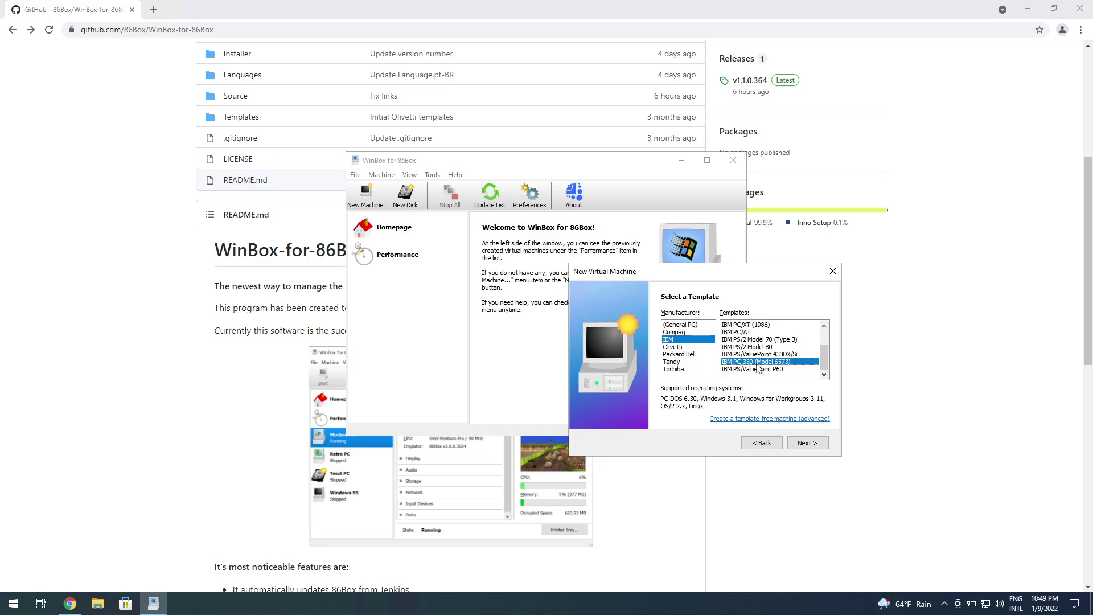
Reselect the IBM PS/ValuePoint P60 template and continue to the storage devices.
click(759, 369)
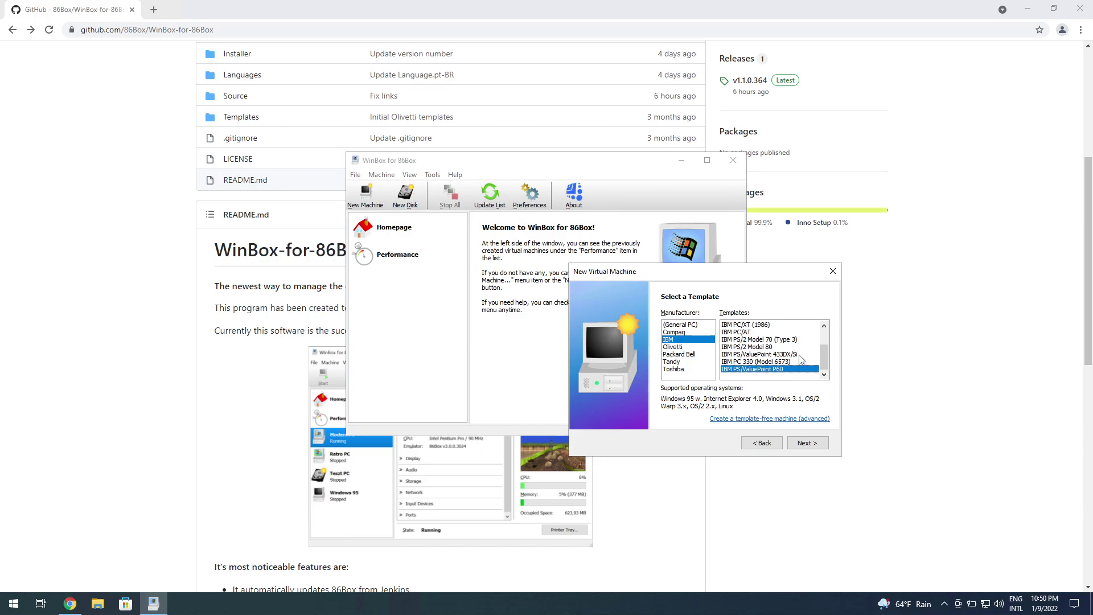
click(820, 443)
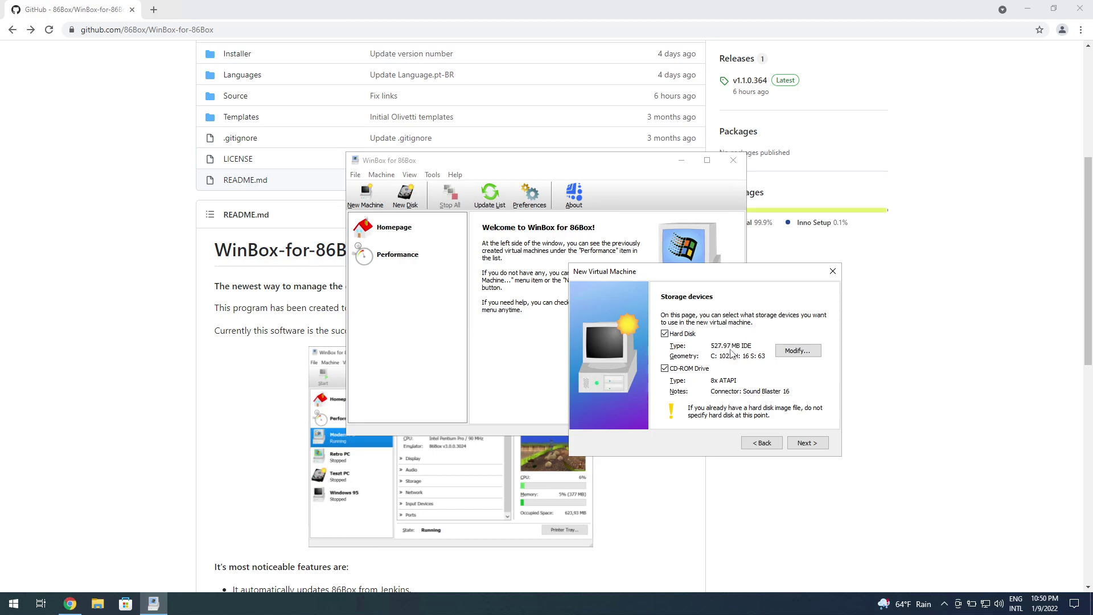
Examine the hard disk's image format, file location, capacity and parameter summary in its wizard, and close it without creating a disk.
click(791, 357)
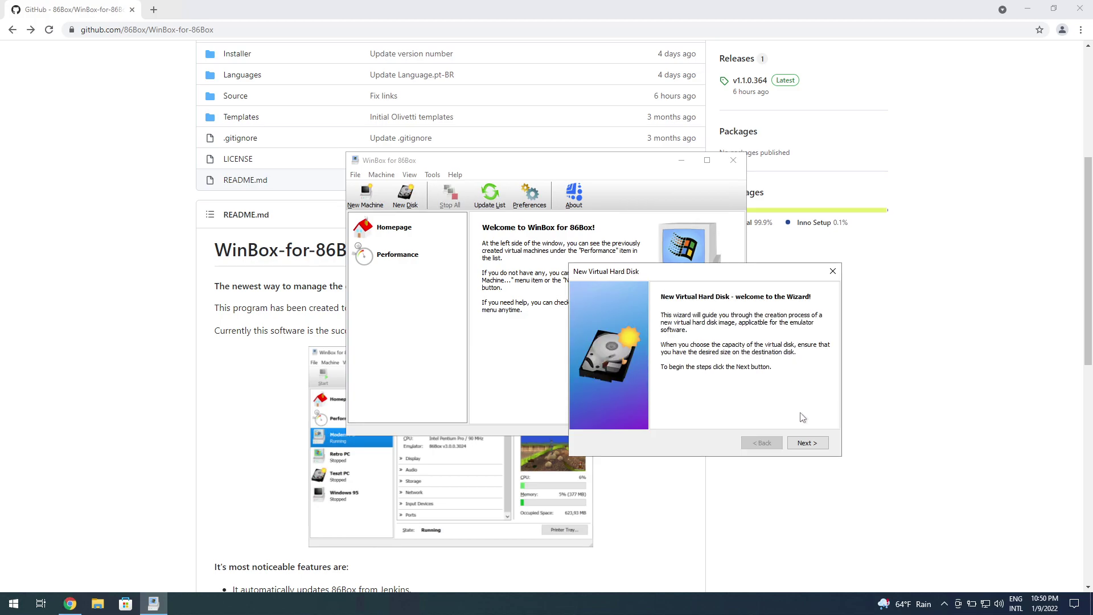
click(816, 444)
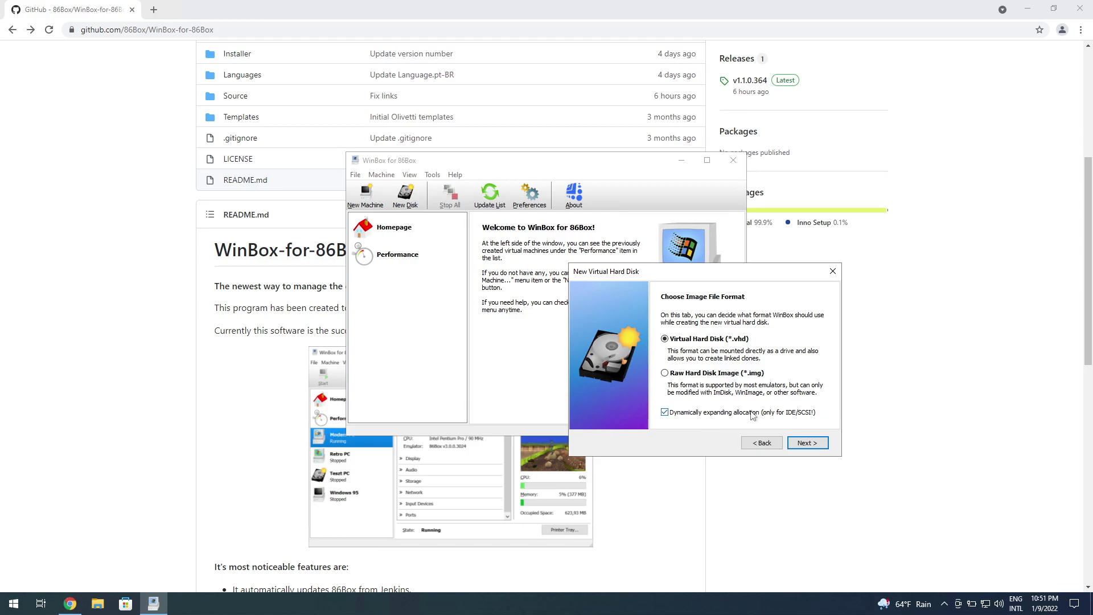
click(809, 443)
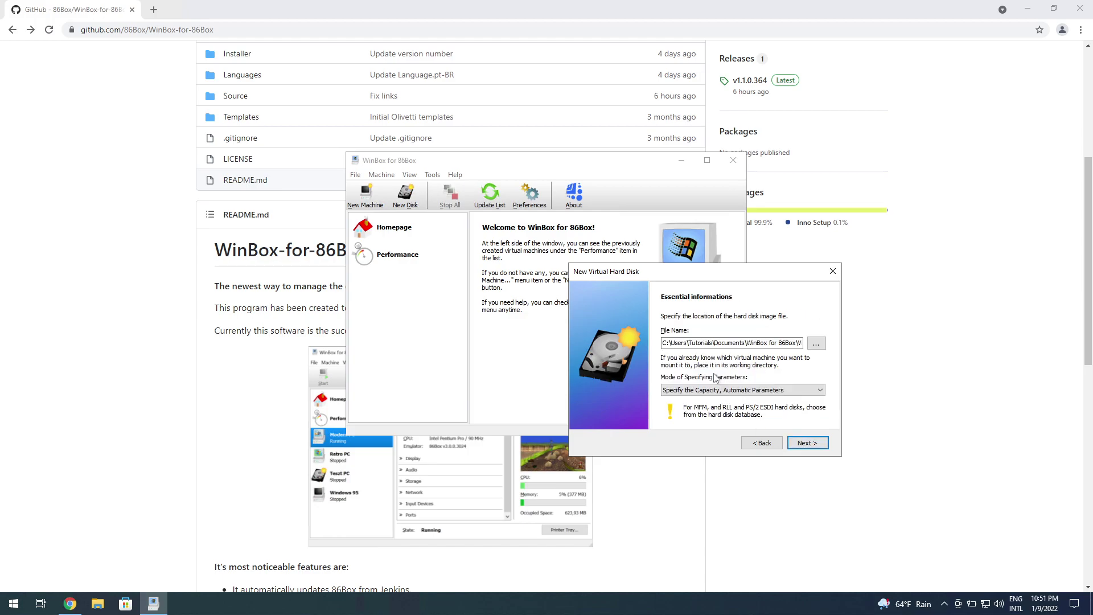
click(808, 443)
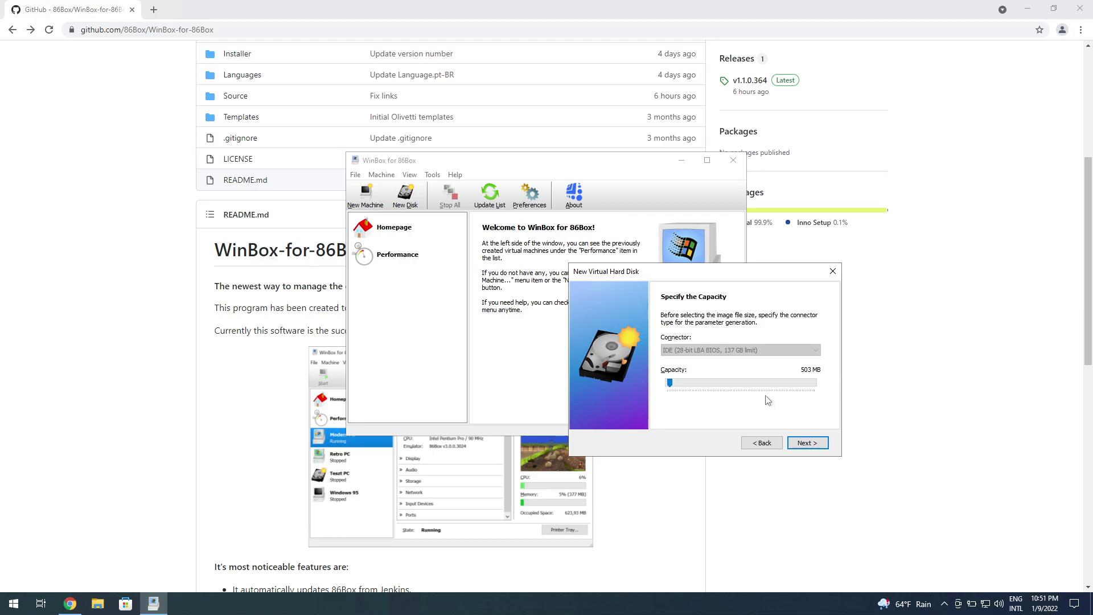
drag(700, 274, 862, 415)
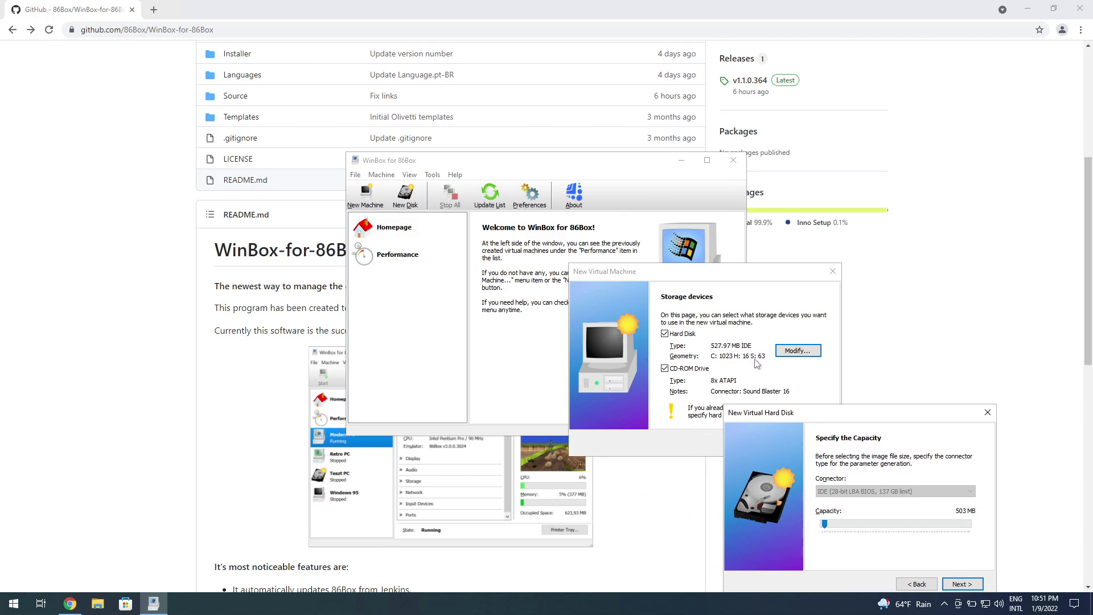
drag(820, 412, 681, 319)
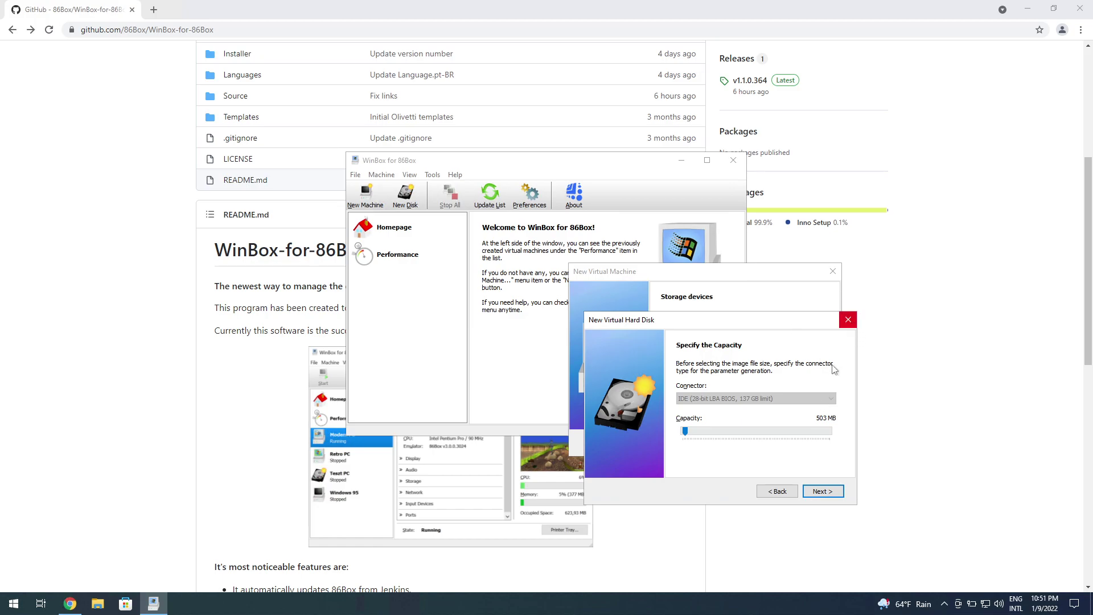
click(840, 494)
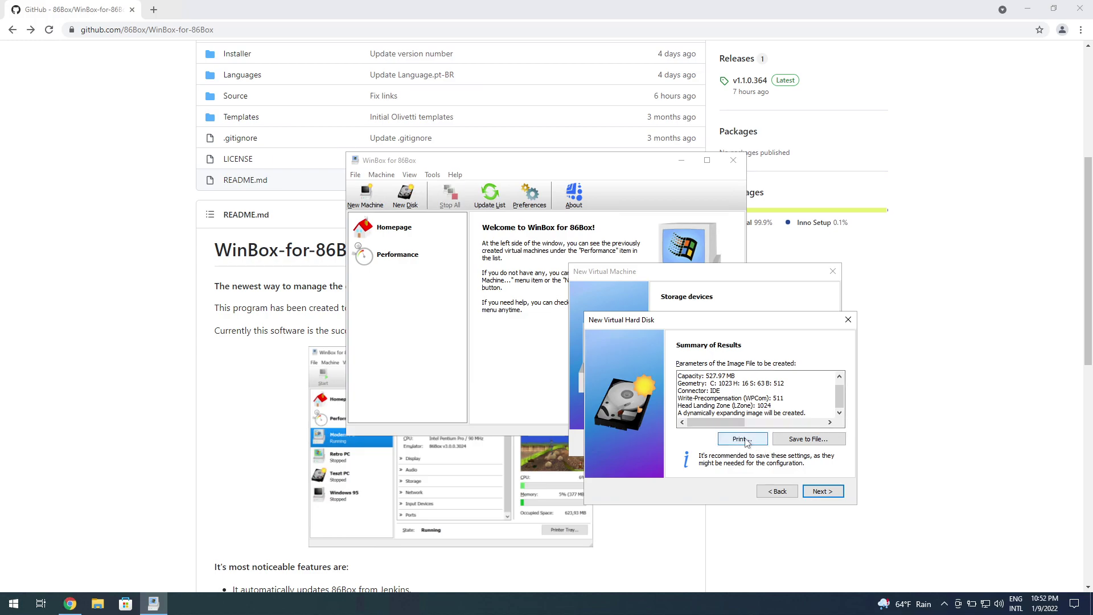
drag(685, 383, 721, 391)
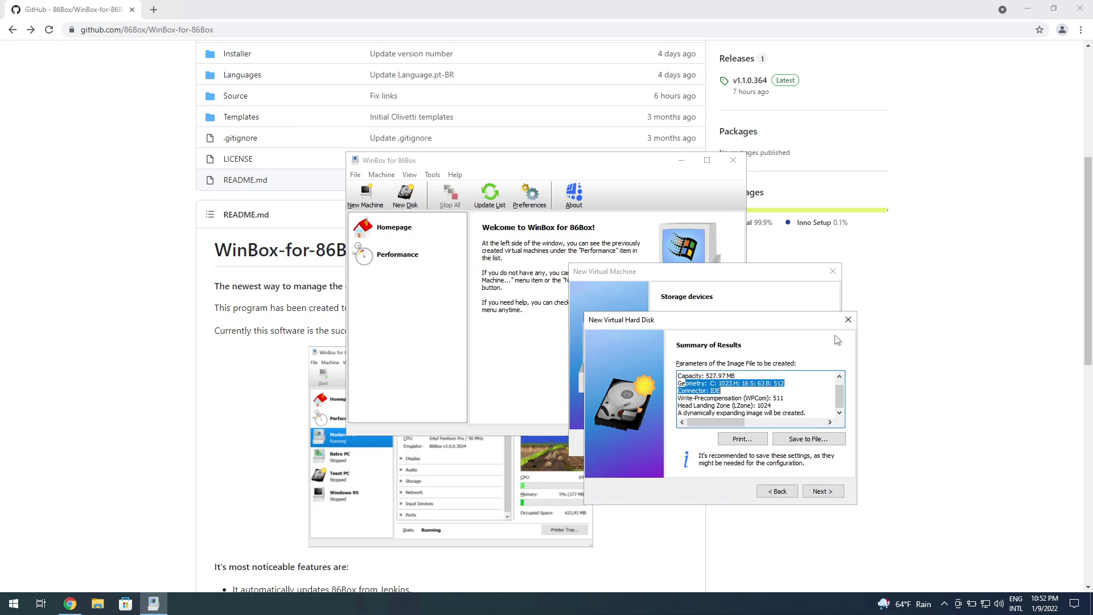
click(848, 320)
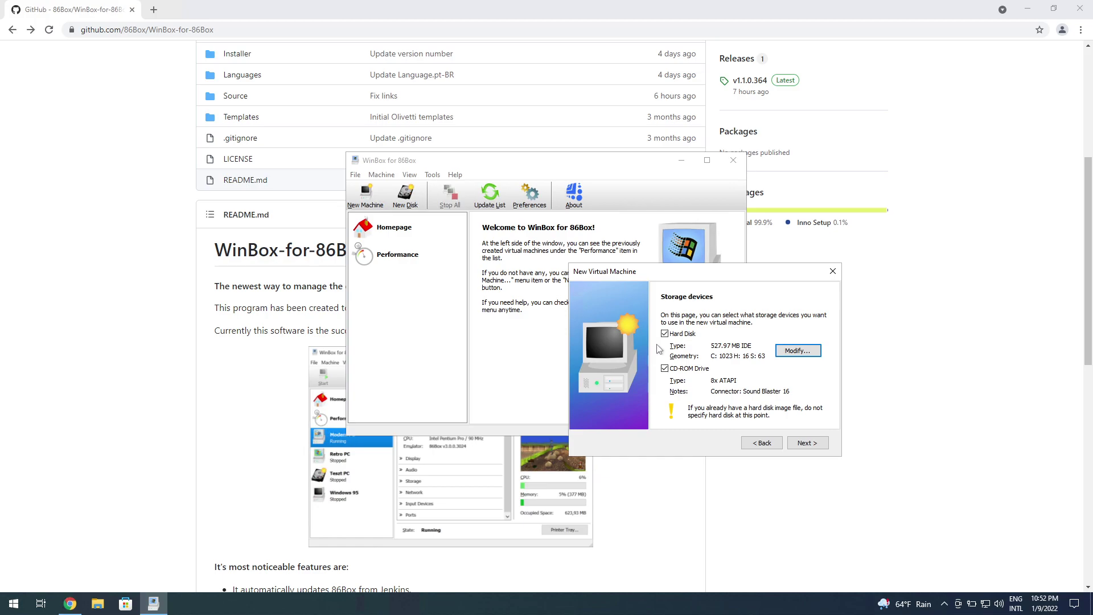
Accept the default hard disk and CD-ROM drive, finish creating the virtual machine and bring the WinBox window back to the front.
click(808, 444)
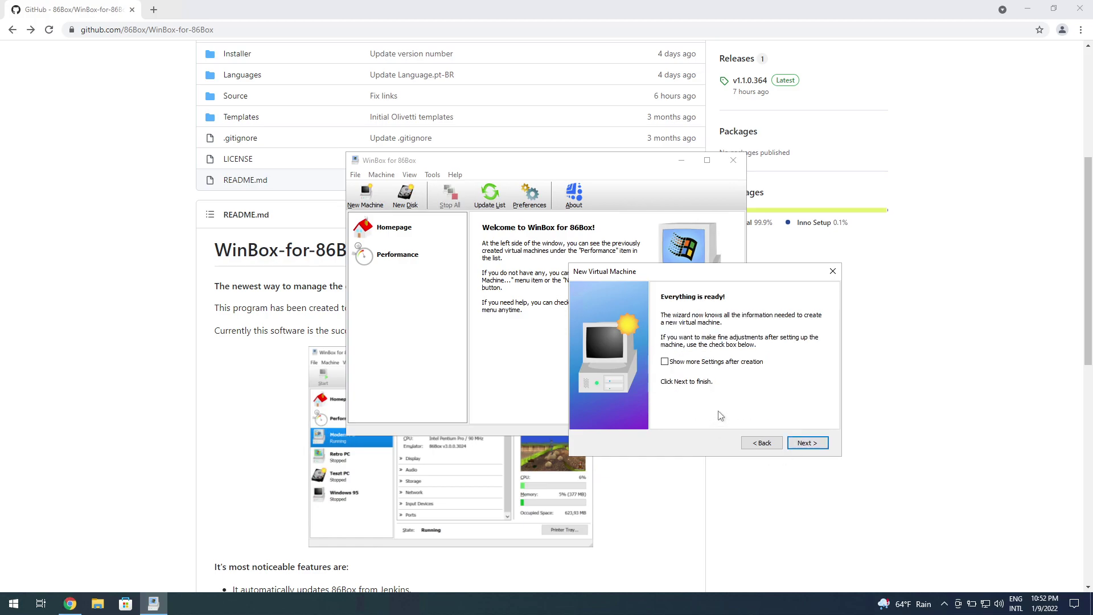
click(878, 472)
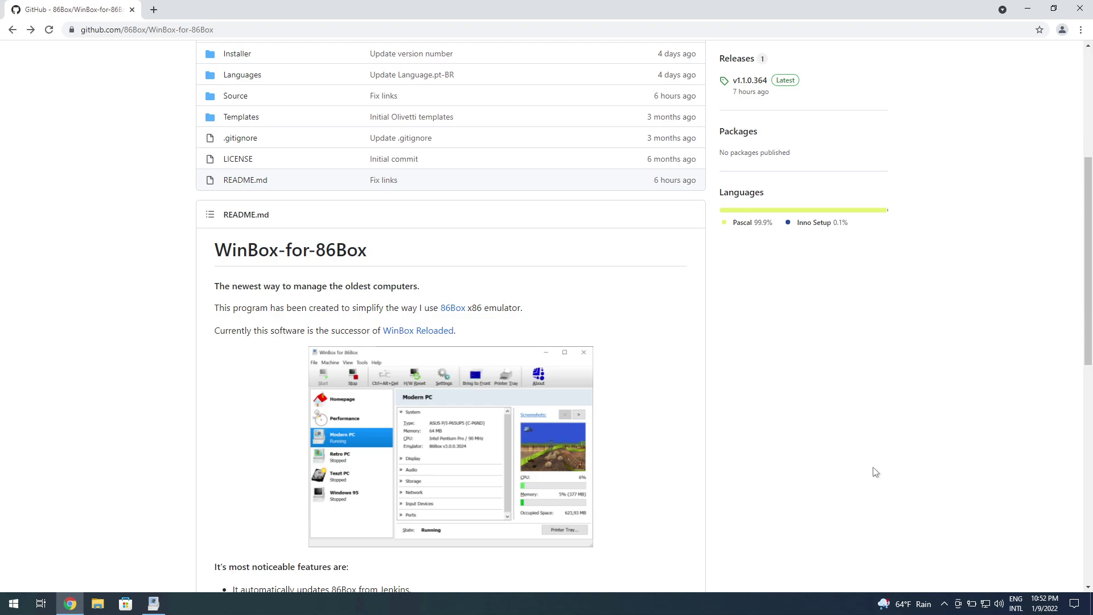
click(153, 603)
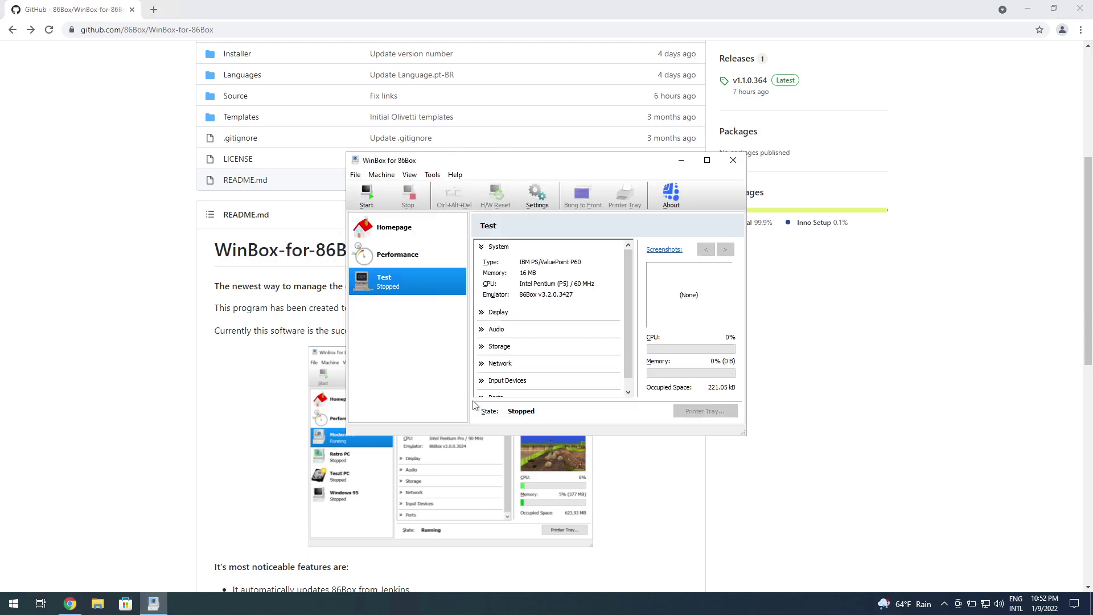
Enlarge the WinBox window and examine the Test machine's CPU, display and audio details.
drag(556, 437, 558, 569)
drag(748, 314, 936, 307)
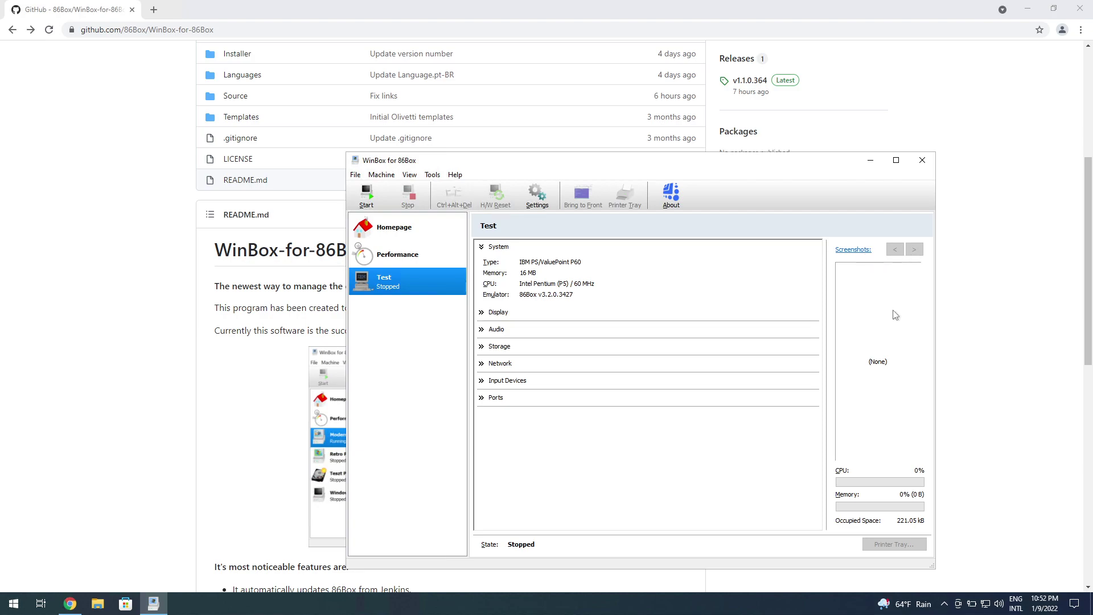
click(482, 312)
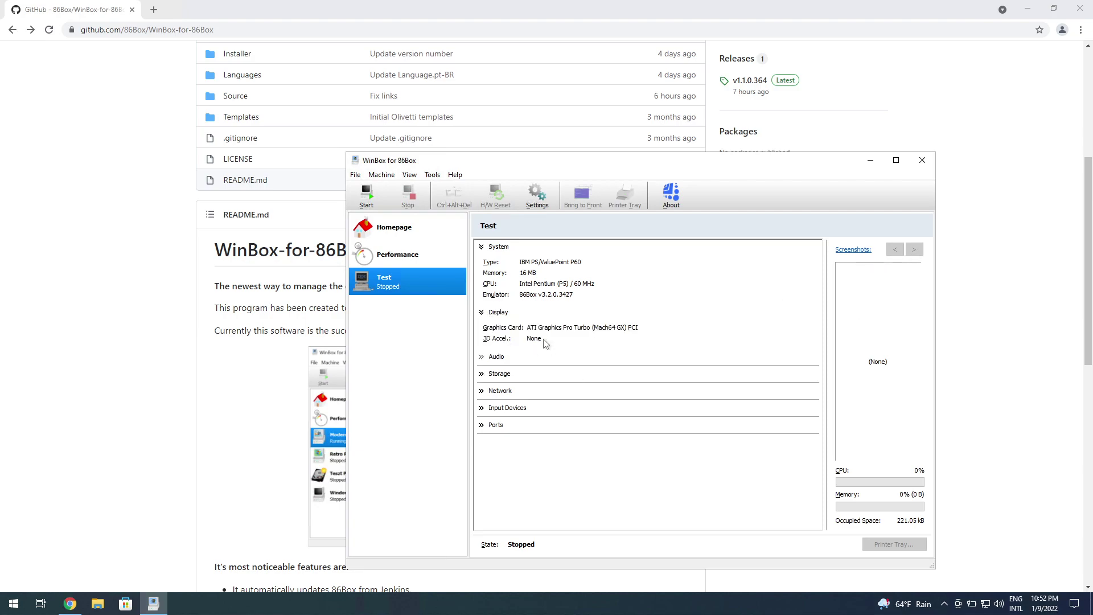
drag(538, 327, 698, 326)
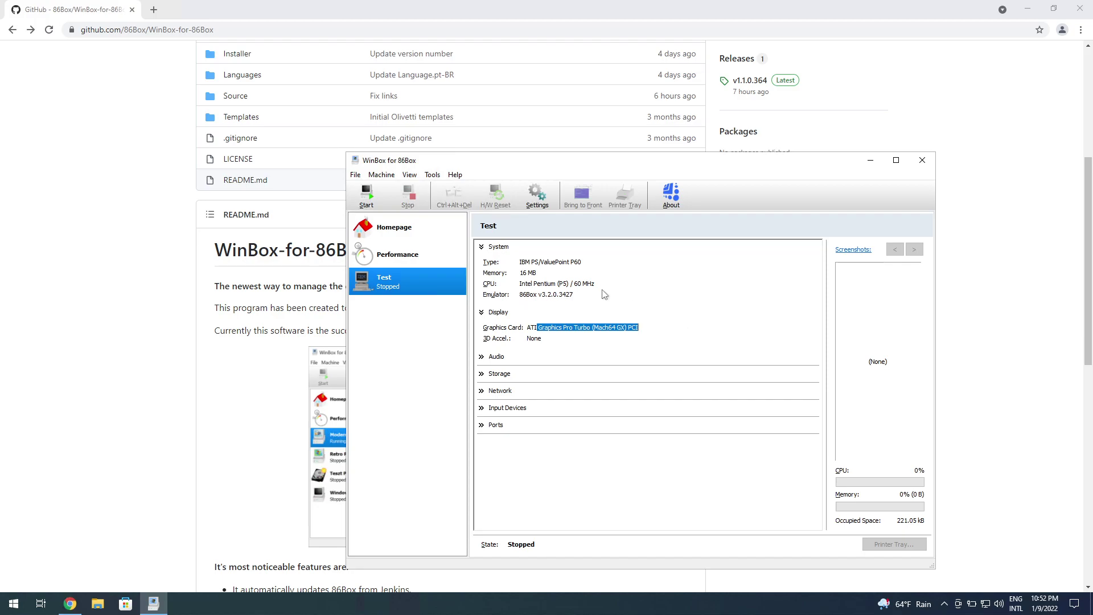
drag(525, 283, 619, 283)
click(482, 356)
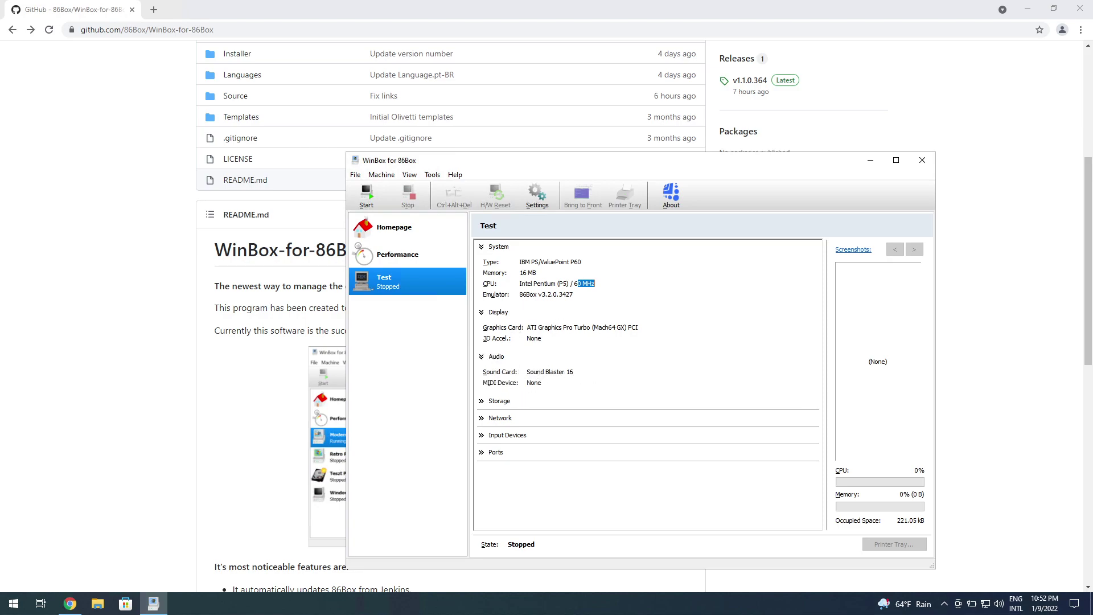
Expand the storage, network, input devices and ports sections of the Test machine's details and examine them.
click(482, 402)
click(481, 479)
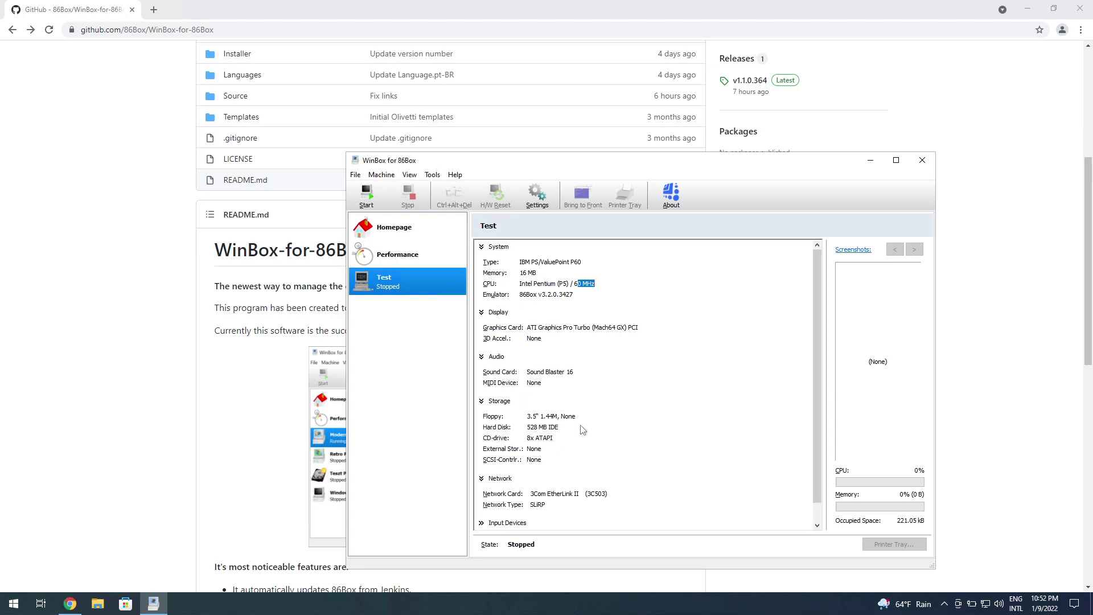
drag(534, 473, 607, 474)
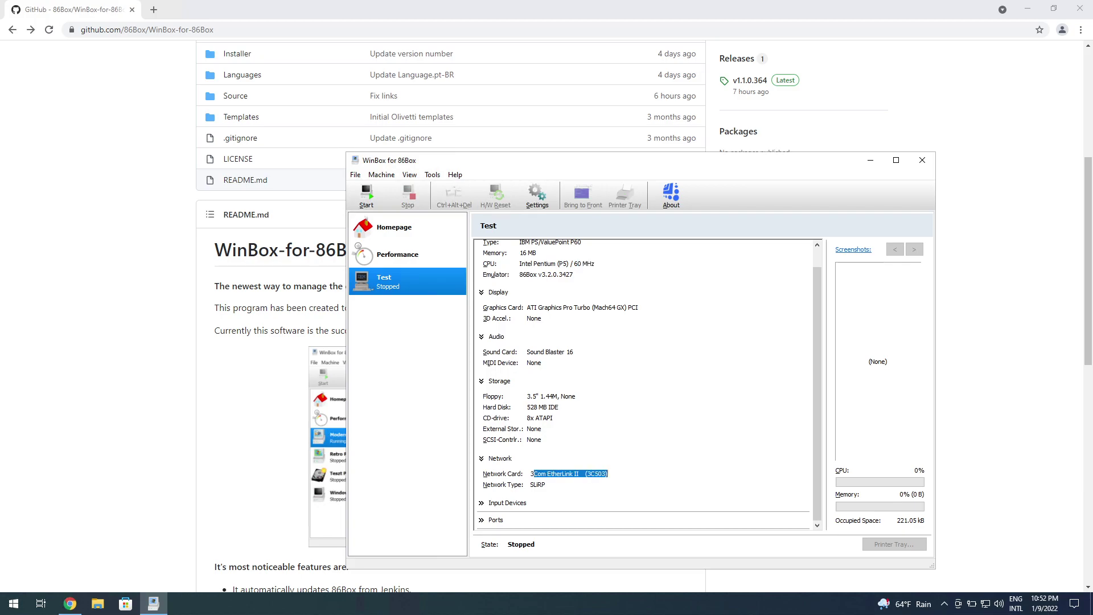
click(487, 506)
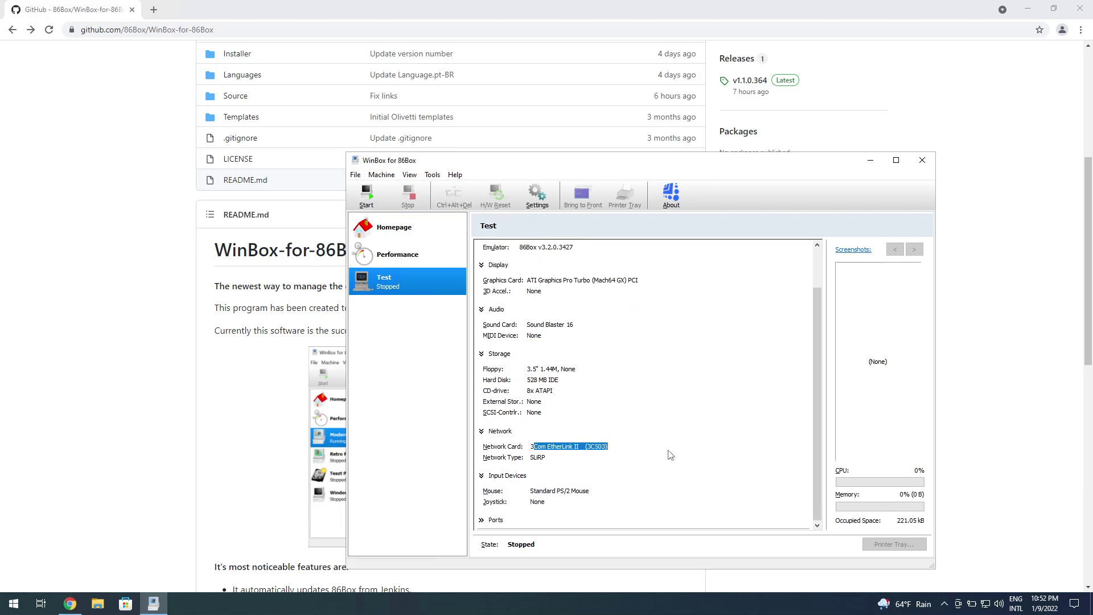
click(495, 518)
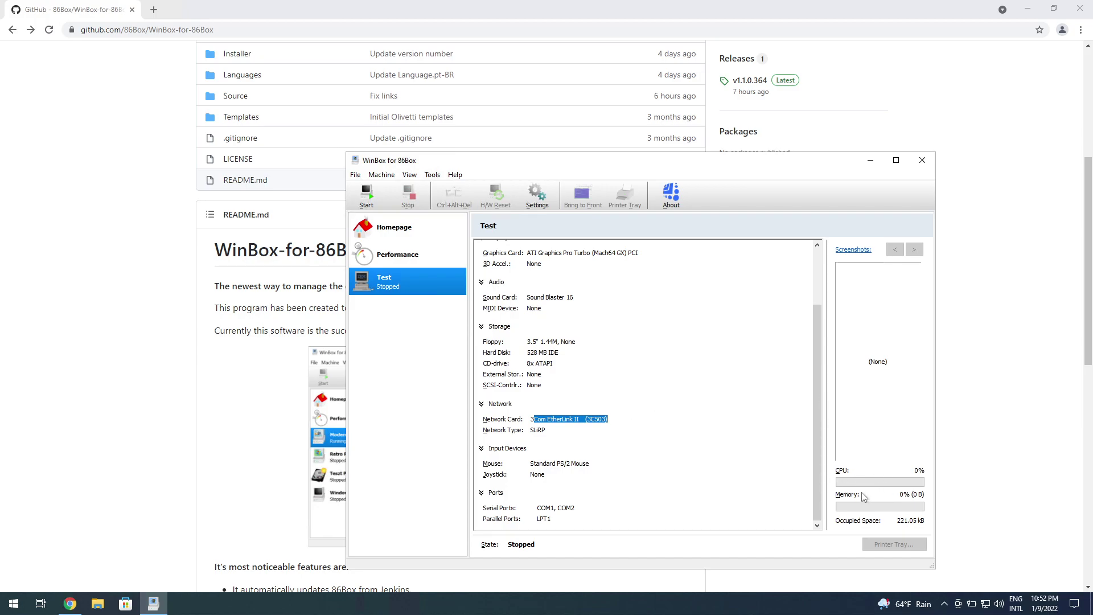
Examine the performance views for host CPU, host RAM and running VMs, and return to the homepage.
click(393, 261)
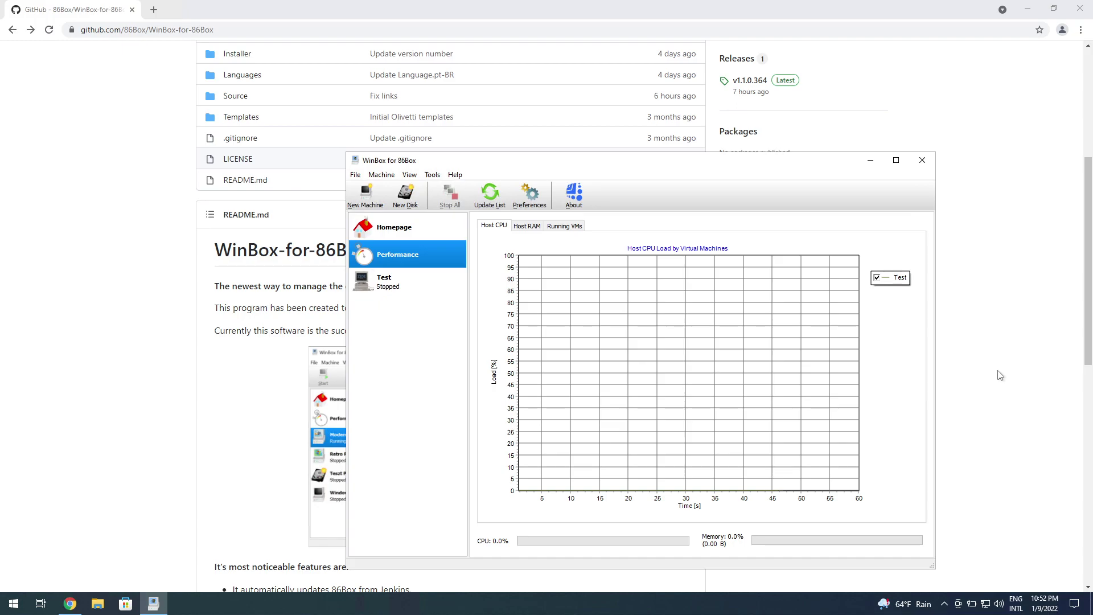
click(429, 281)
scroll(633, 308, up, 2)
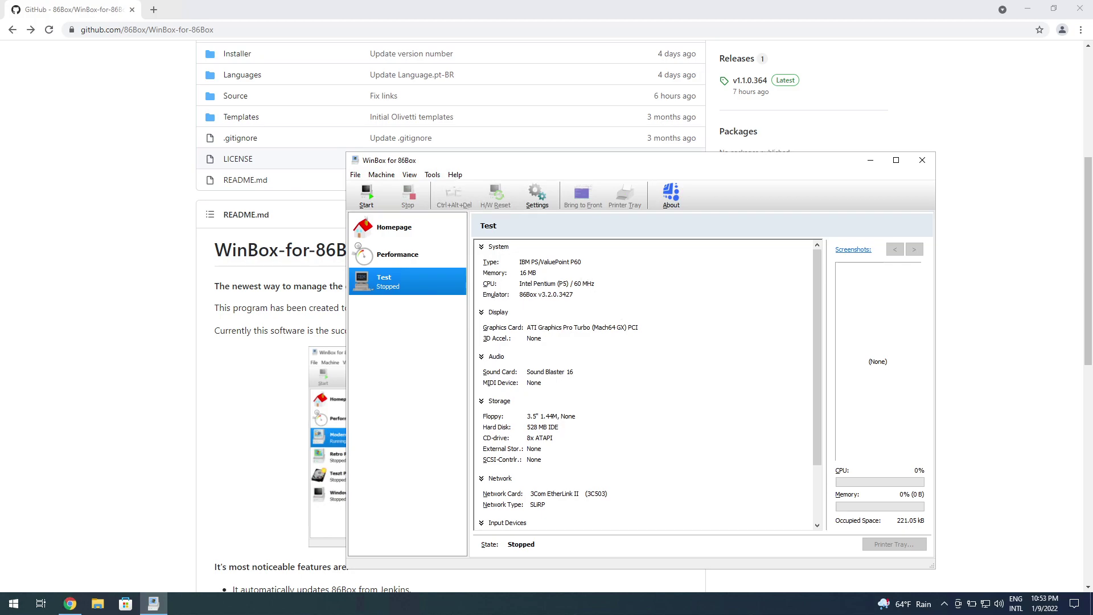
click(429, 261)
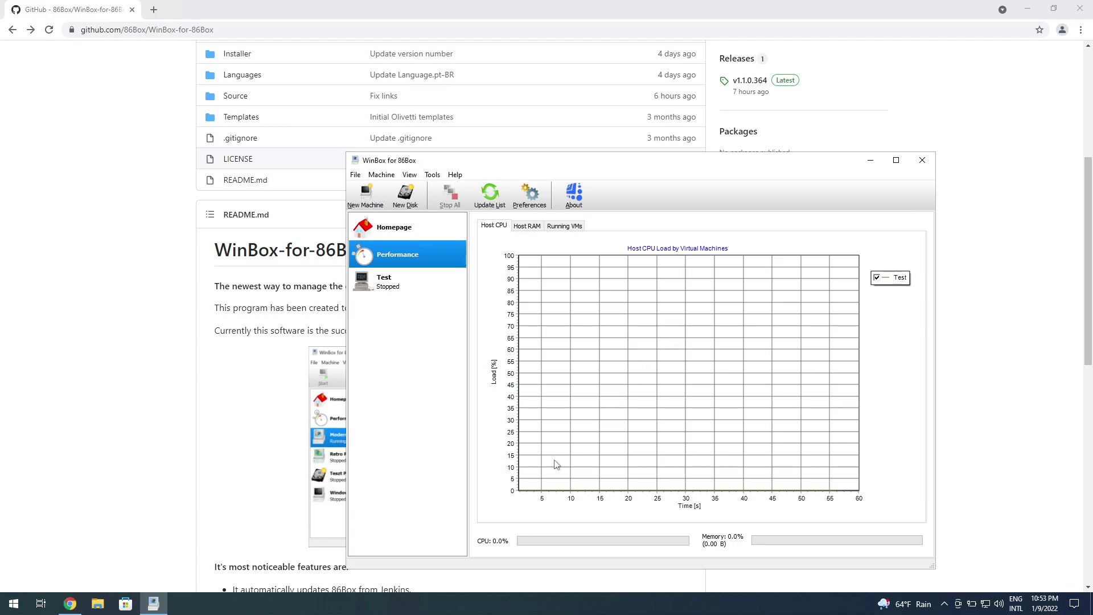
click(531, 229)
click(560, 227)
click(527, 226)
click(493, 226)
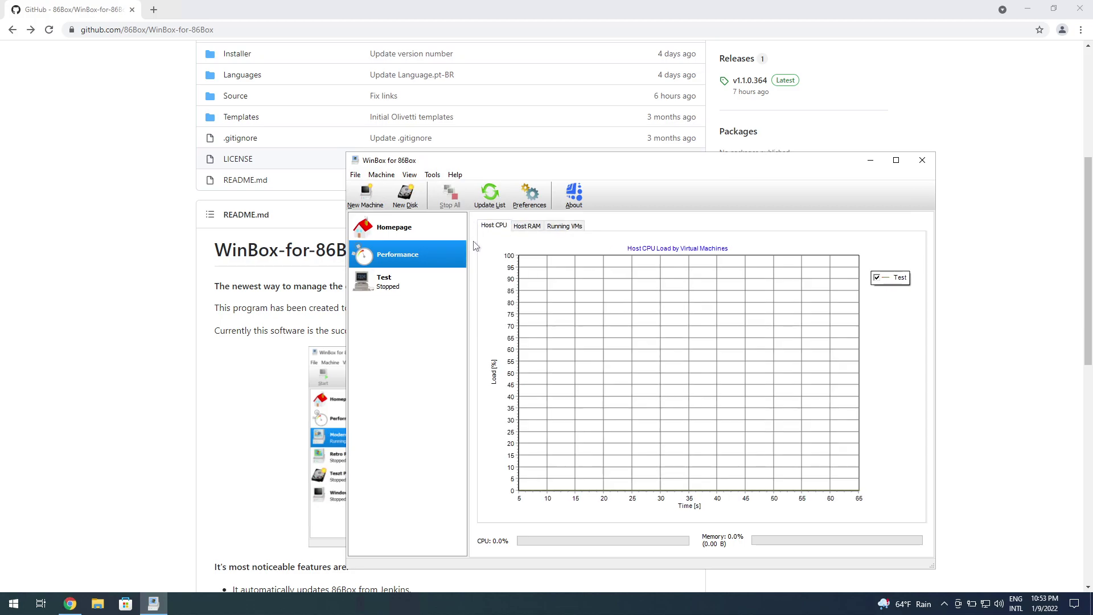
click(412, 238)
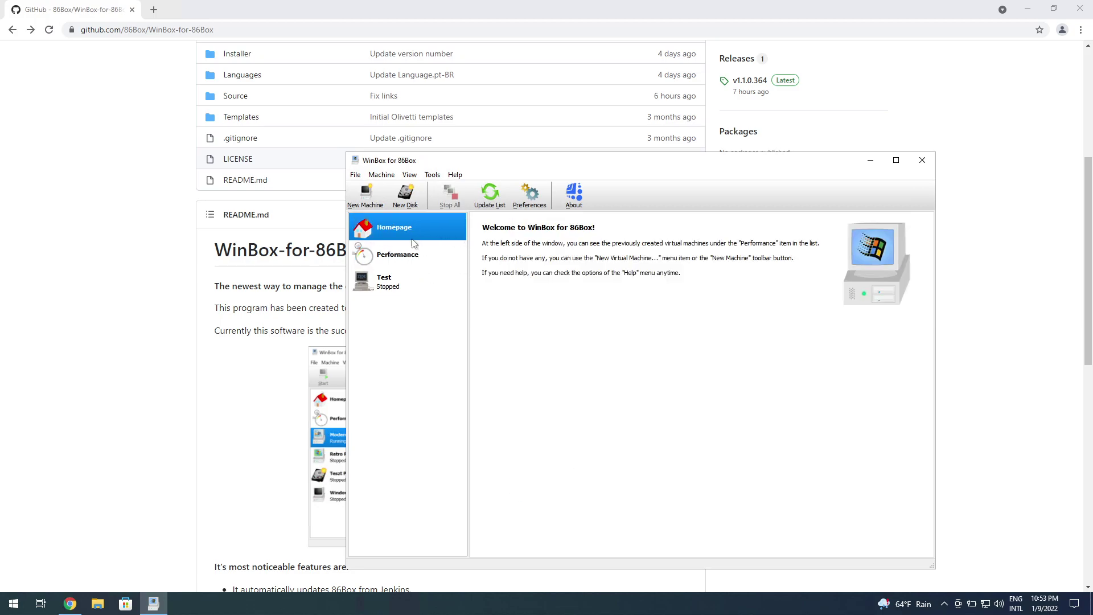
Look through the Test machine's details, start the machine and enter its Configuration Utility from the startup error screen.
click(394, 288)
scroll(699, 345, down, 2)
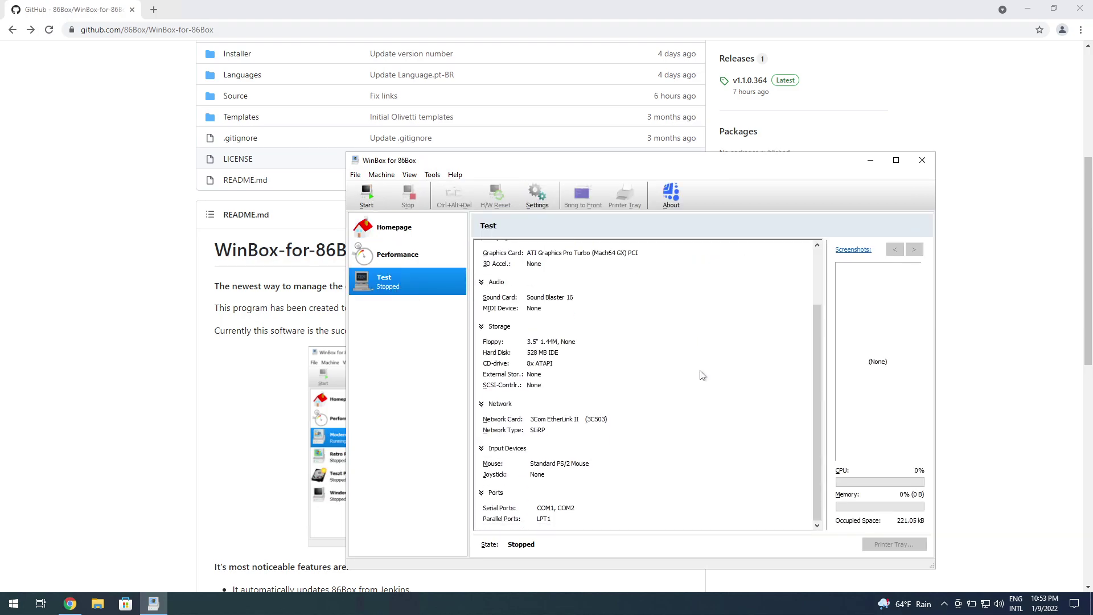
scroll(699, 365, up, 3)
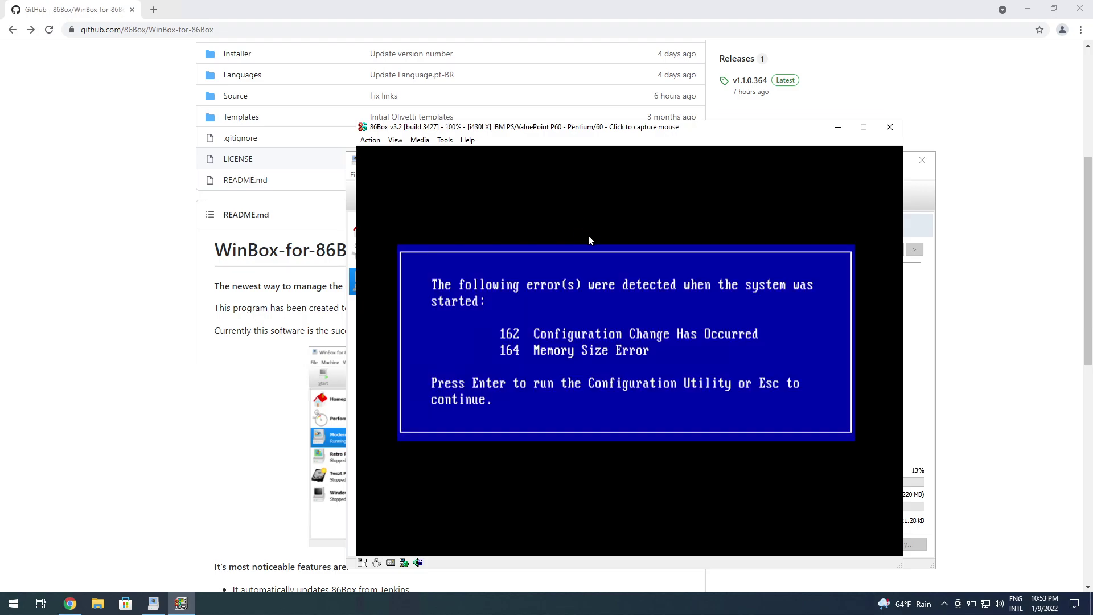
key(Return)
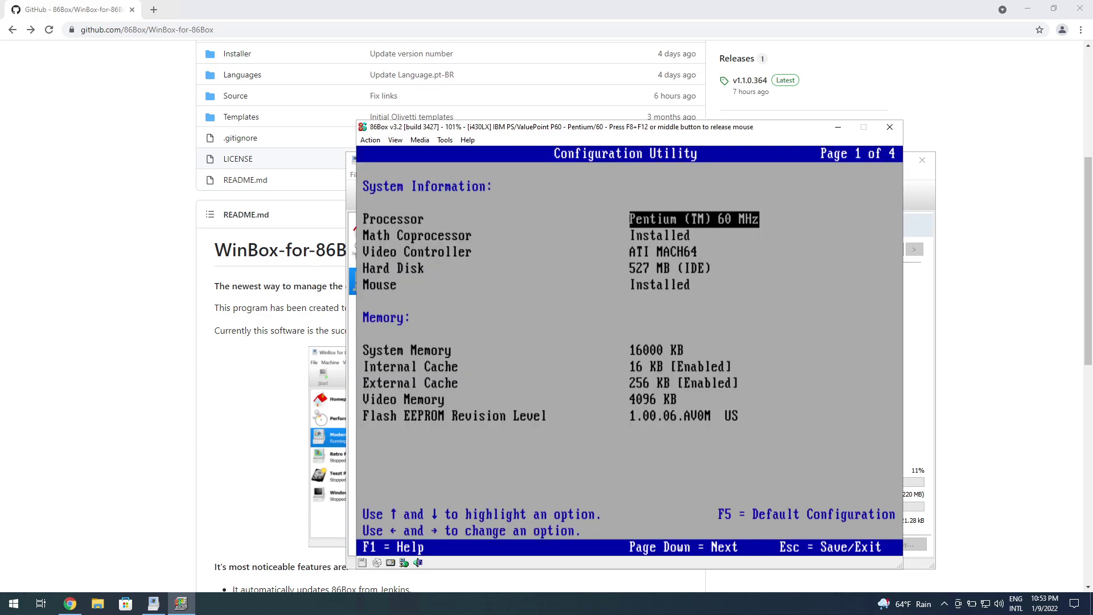
Release the mouse from the emulator, move the 86Box window aside and bring WinBox to the front.
middle_click(489, 165)
drag(490, 126, 221, 124)
click(677, 173)
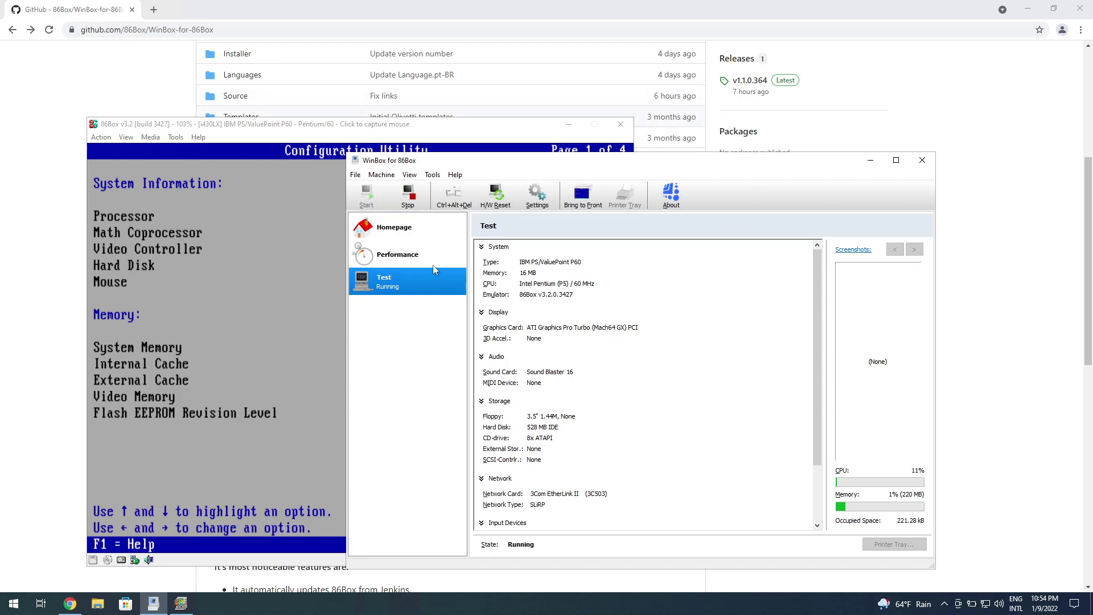
Examine the host CPU and host RAM graphs while the Test machine is running.
click(394, 256)
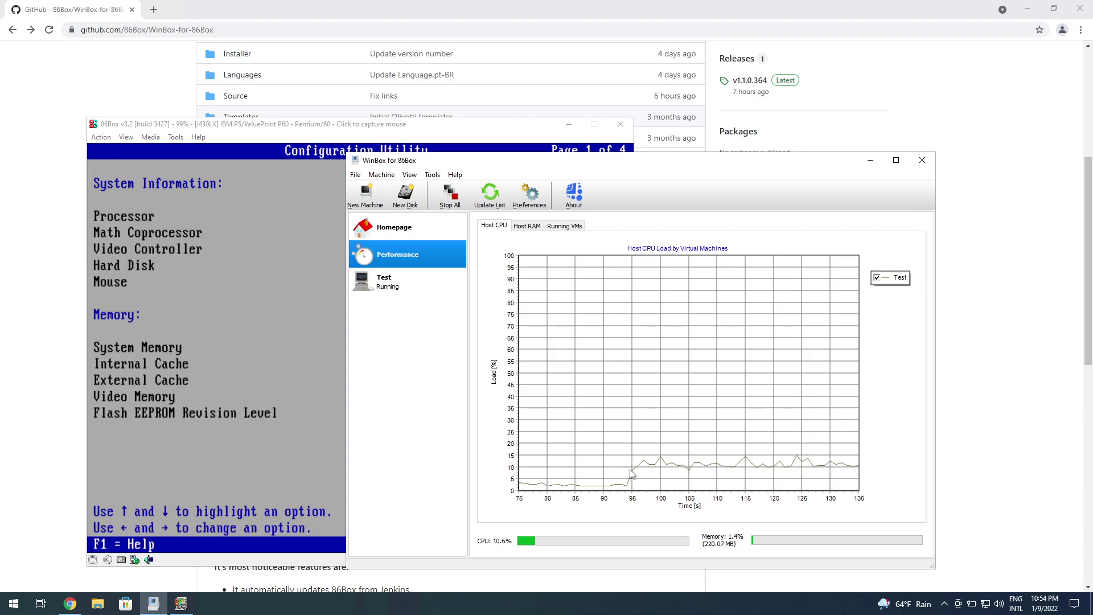
click(526, 227)
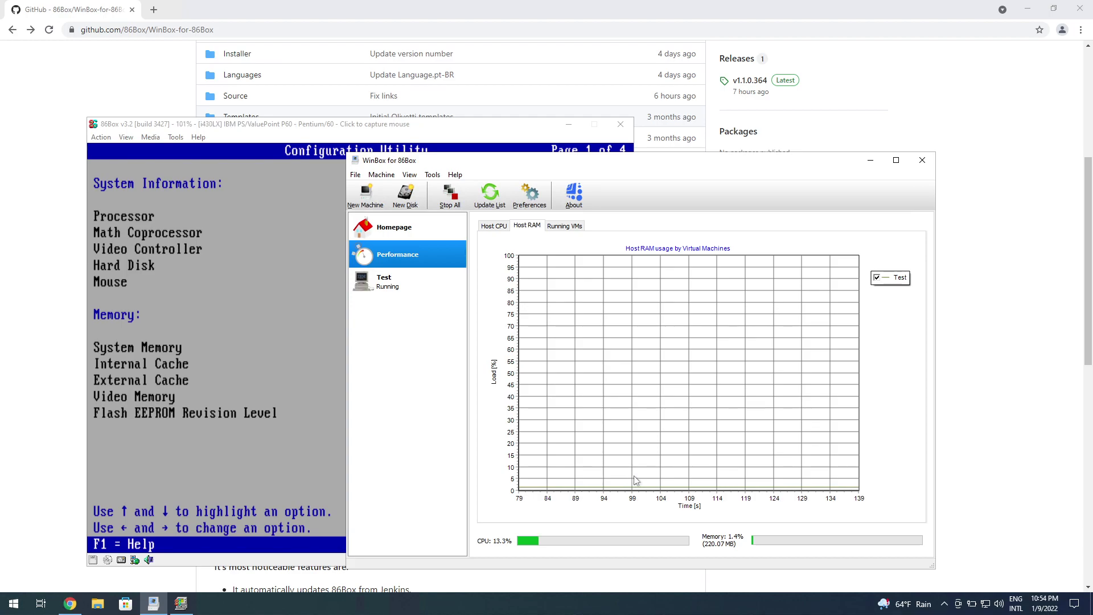
click(493, 227)
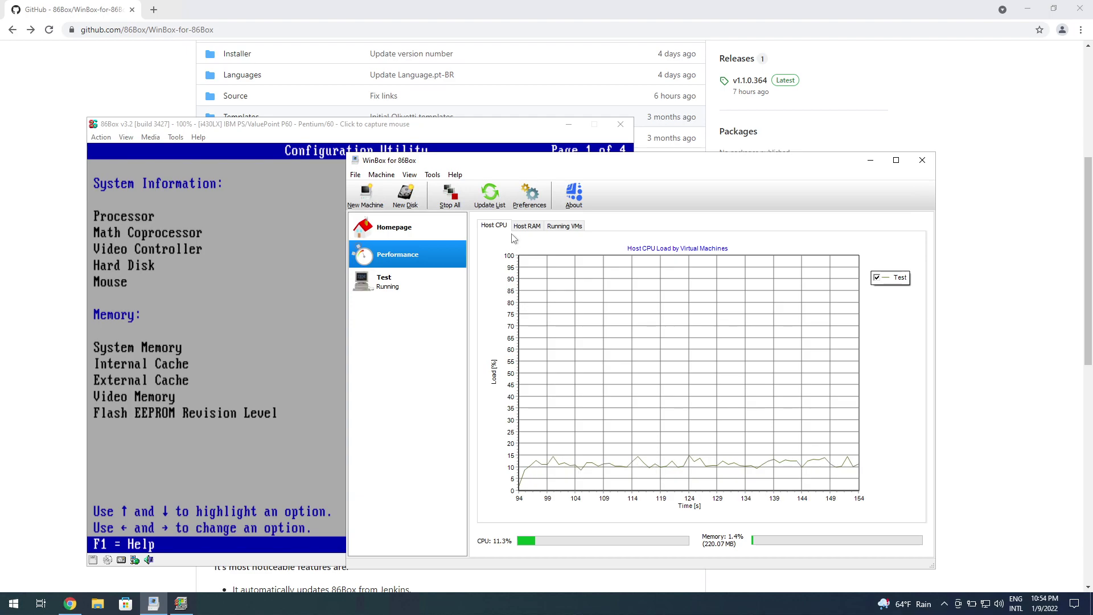
Review the running Test machine's details, move the WinBox window higher and leave the full-screen session for the host desktop.
click(426, 229)
click(394, 273)
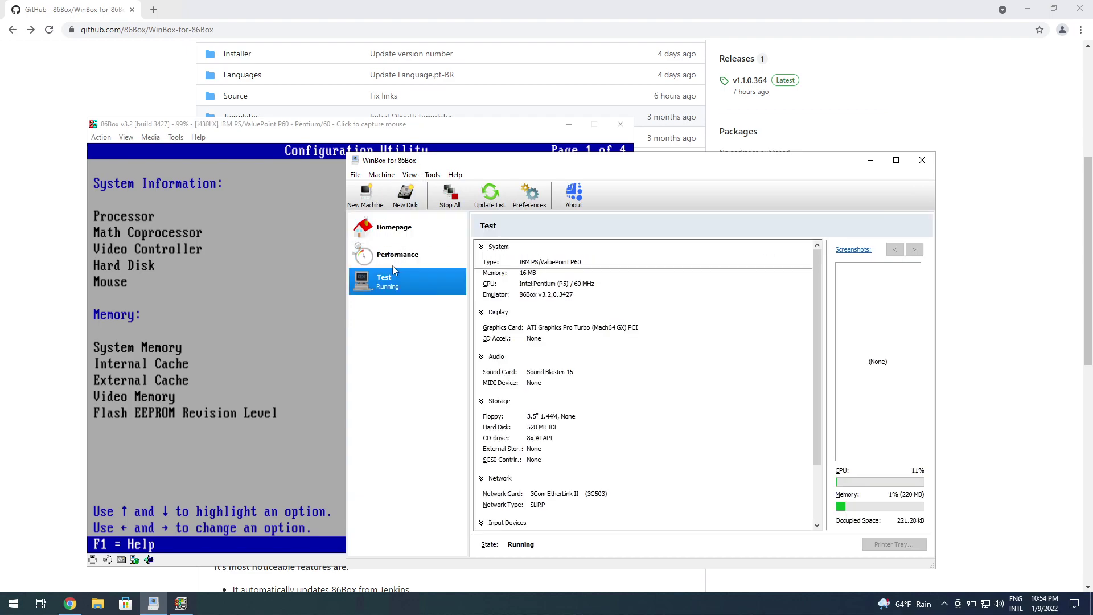
scroll(646, 385, down, 2)
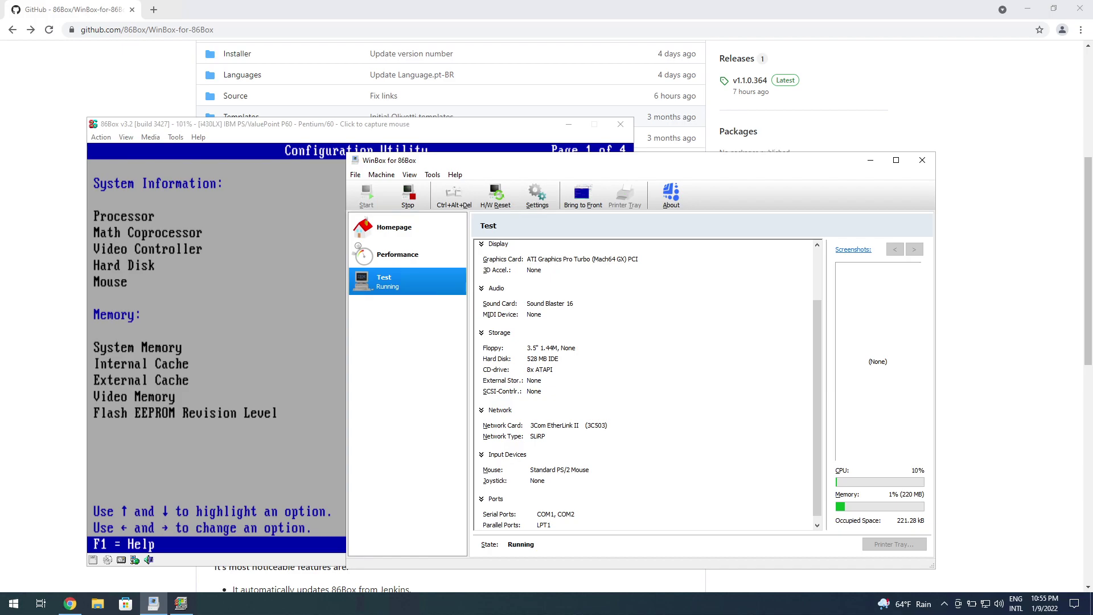
drag(607, 162, 574, 119)
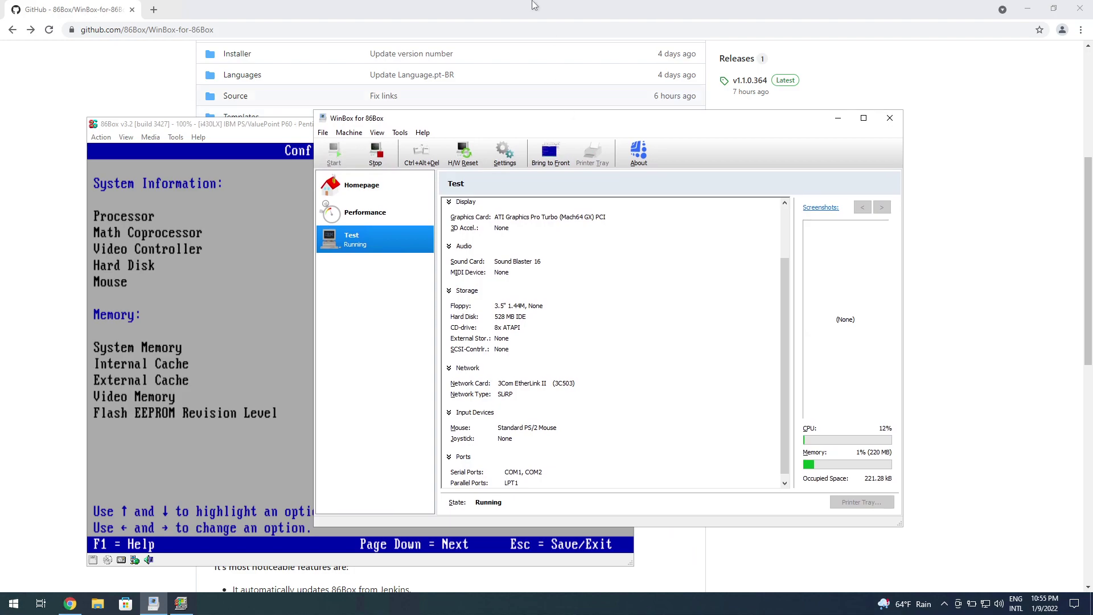
click(663, 7)
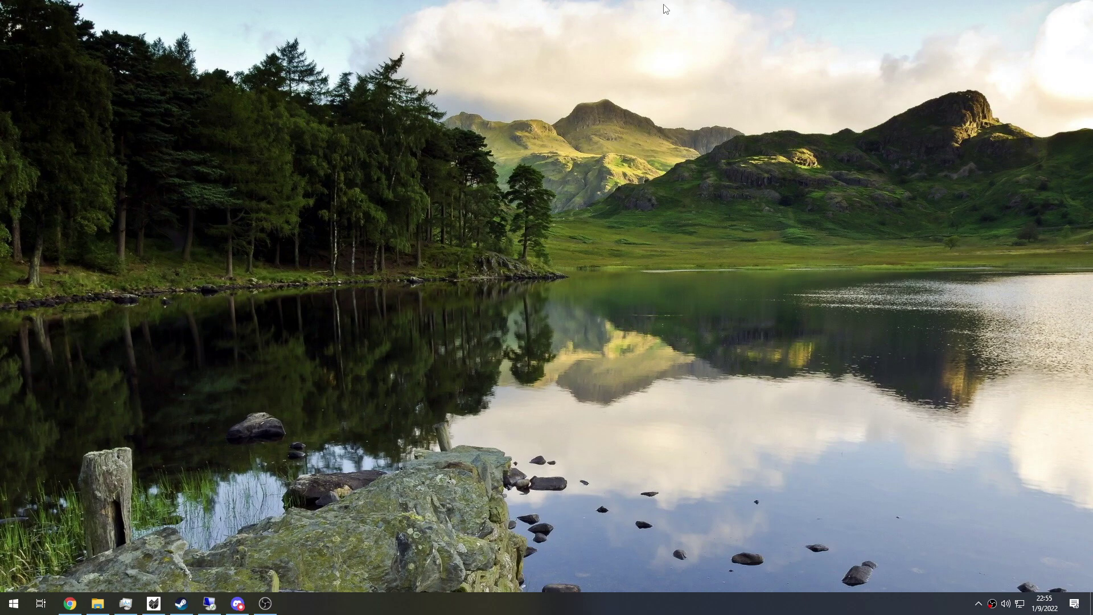